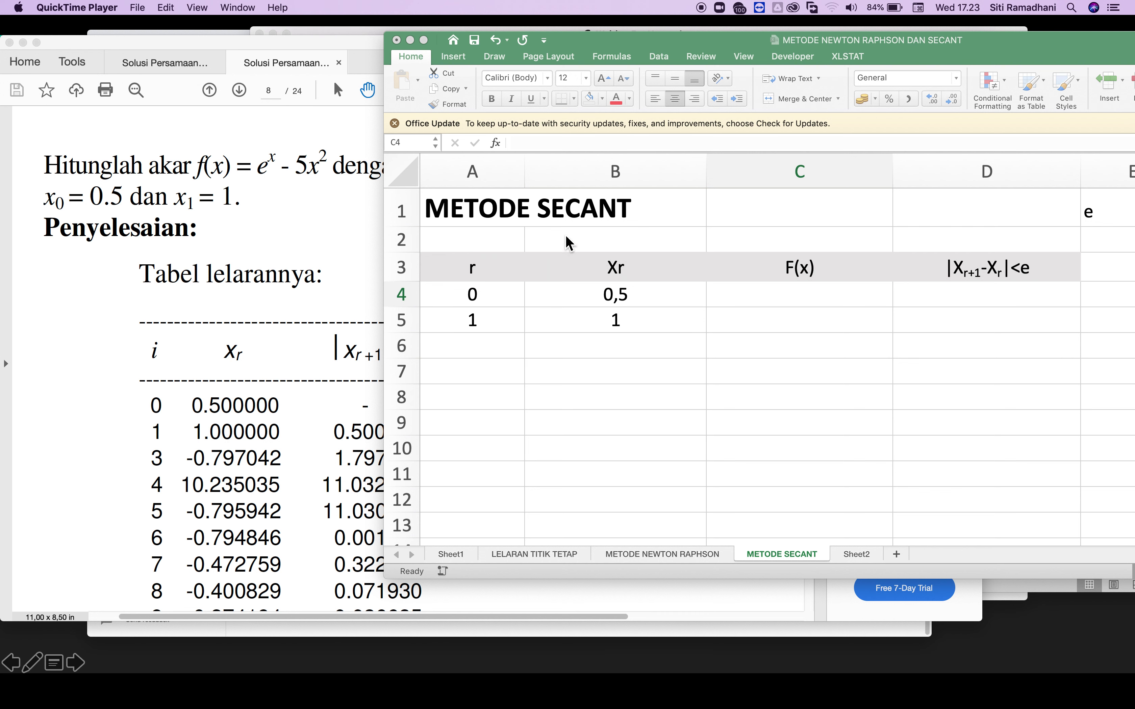
Step: Show page 8's secant-method problem for f(x) = e^x − 5x² and its iteration table with the Tools pane collapsed
{"action": "left_click", "coordinate": [263, 212]}
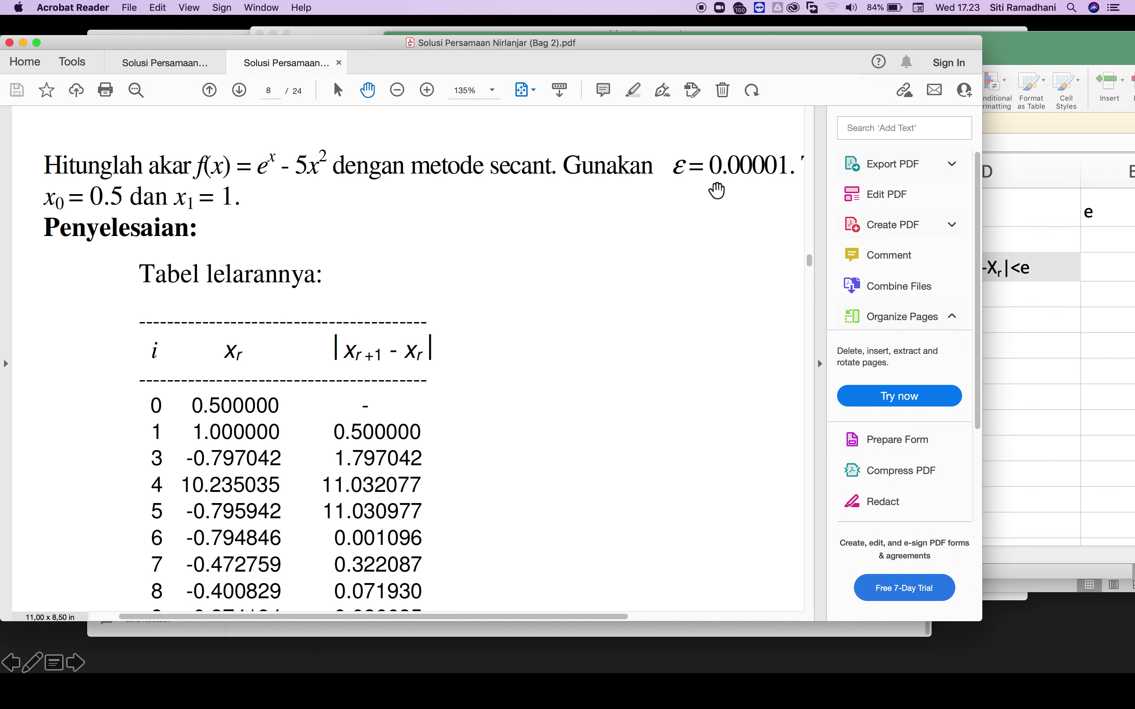
{"action": "scroll", "coordinate": [716, 188], "scroll_direction": "right", "scroll_amount": 3}
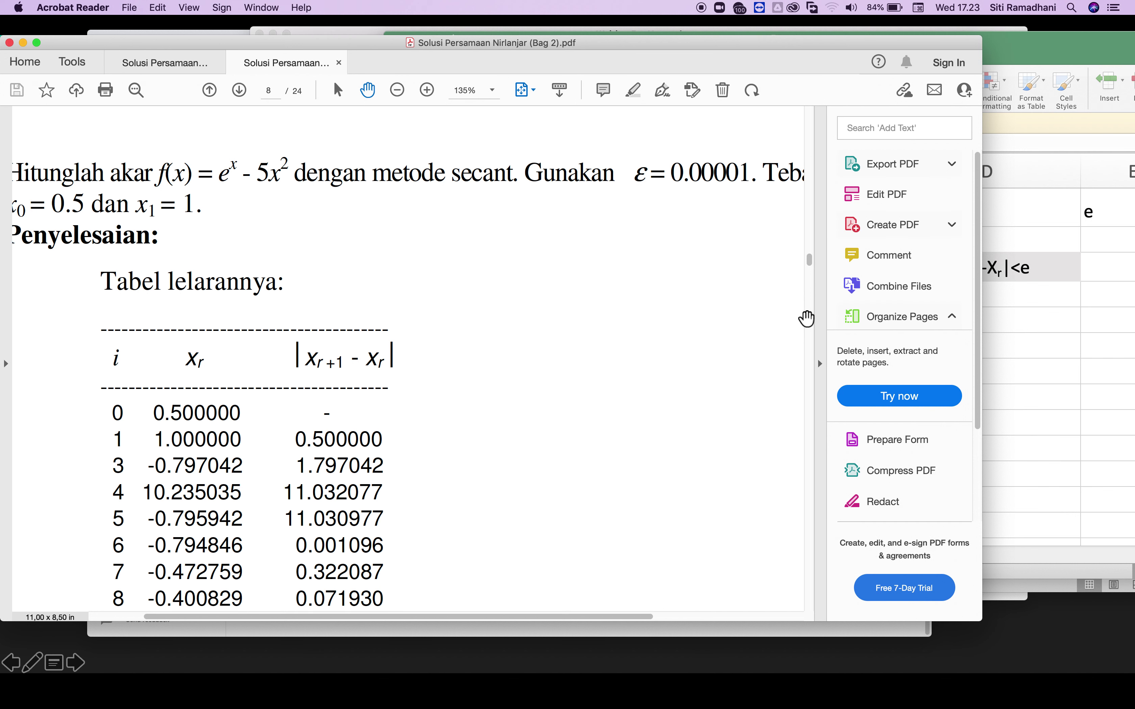
{"action": "left_click", "coordinate": [819, 363]}
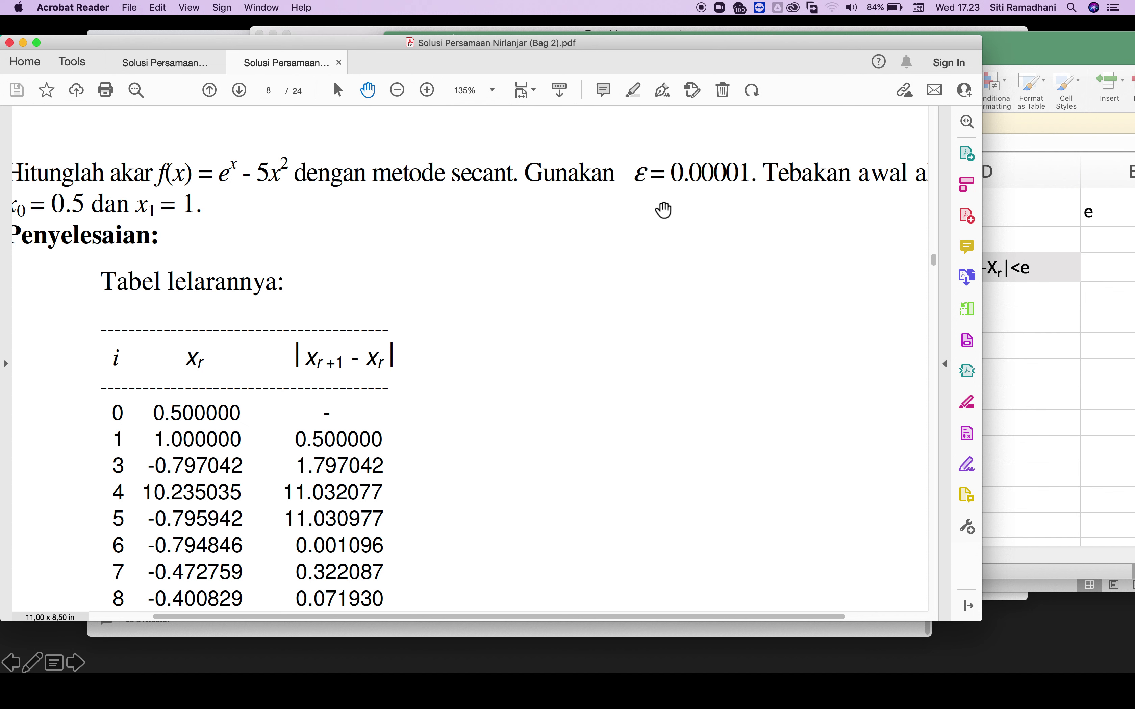
{"action": "scroll", "coordinate": [664, 209], "scroll_direction": "right", "scroll_amount": 5}
{"action": "scroll", "coordinate": [664, 210], "scroll_direction": "left", "scroll_amount": 2}
{"action": "scroll", "coordinate": [663, 210], "scroll_direction": "left", "scroll_amount": 3}
{"action": "scroll", "coordinate": [663, 209], "scroll_direction": "down", "scroll_amount": 2}
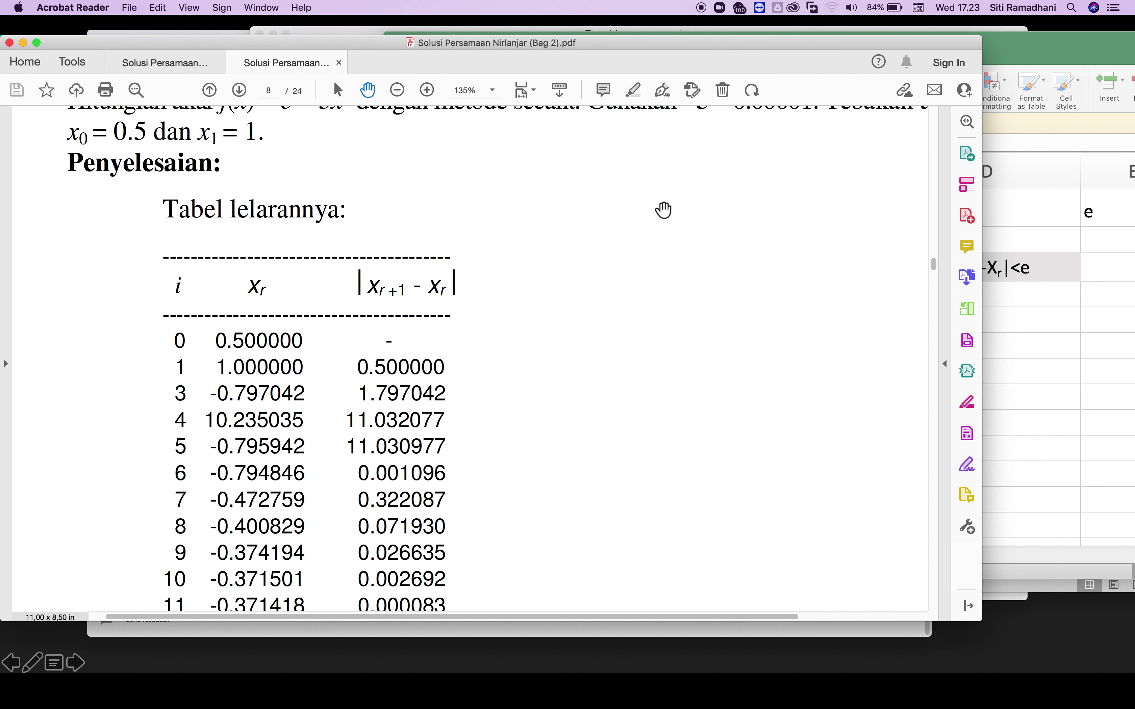
{"action": "scroll", "coordinate": [664, 210], "scroll_direction": "up", "scroll_amount": 3}
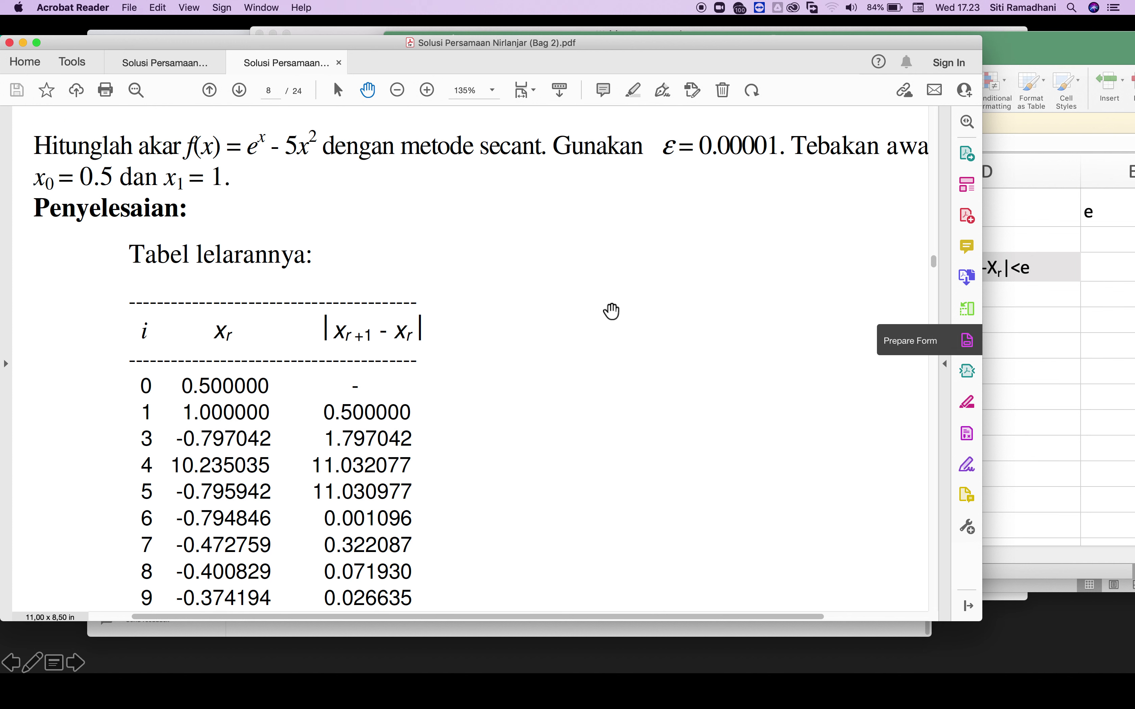
Step: Bring the METODE SECANT workbook forward and position it beside the PDF
{"action": "left_click", "coordinate": [1017, 336]}
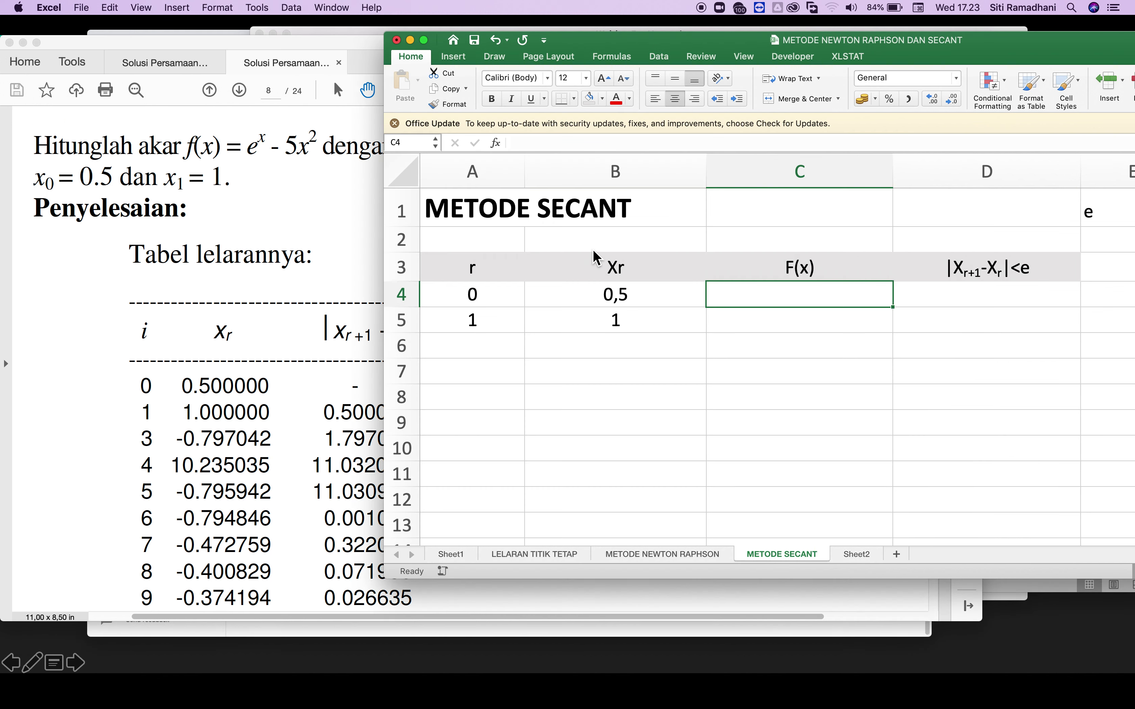
{"action": "mouse_move", "coordinate": [639, 41]}
{"action": "left_mouse_down"}
{"action": "mouse_move", "coordinate": [684, 134]}
{"action": "mouse_move", "coordinate": [692, 89]}
{"action": "left_mouse_up"}
{"action": "left_click", "coordinate": [545, 349]}
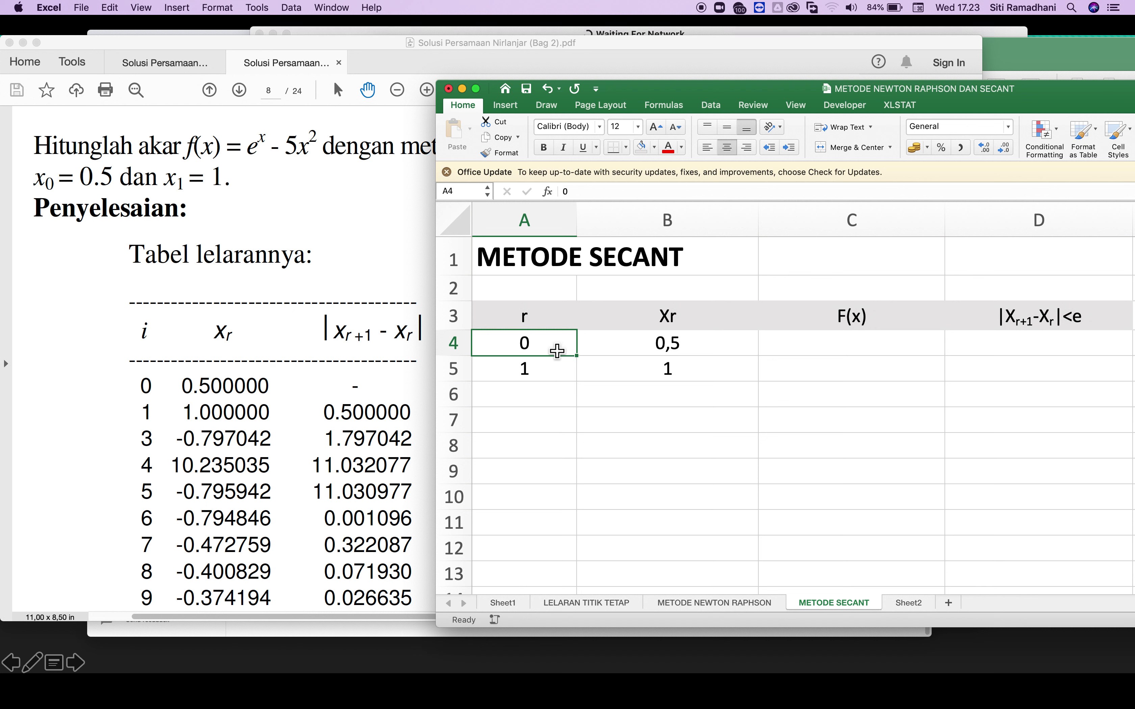
Step: Check the starting guesses 0,5 in B4 and 1 in B5, then begin a formula in C4
{"action": "left_click", "coordinate": [696, 358]}
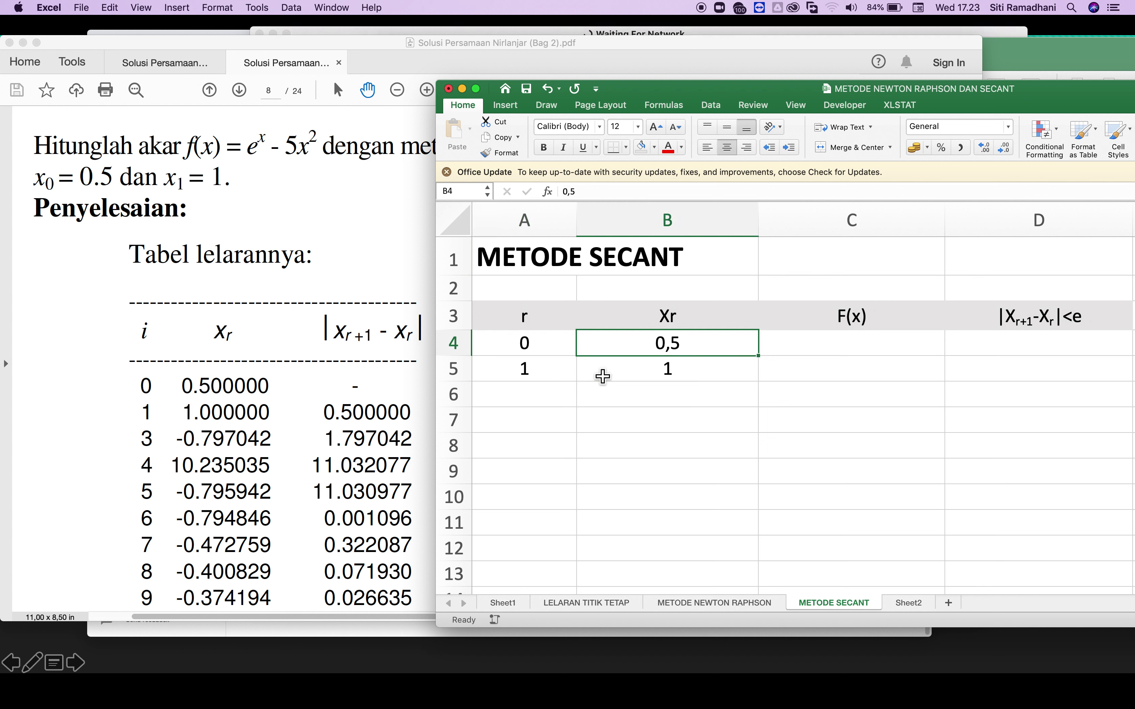
{"action": "left_click", "coordinate": [548, 376]}
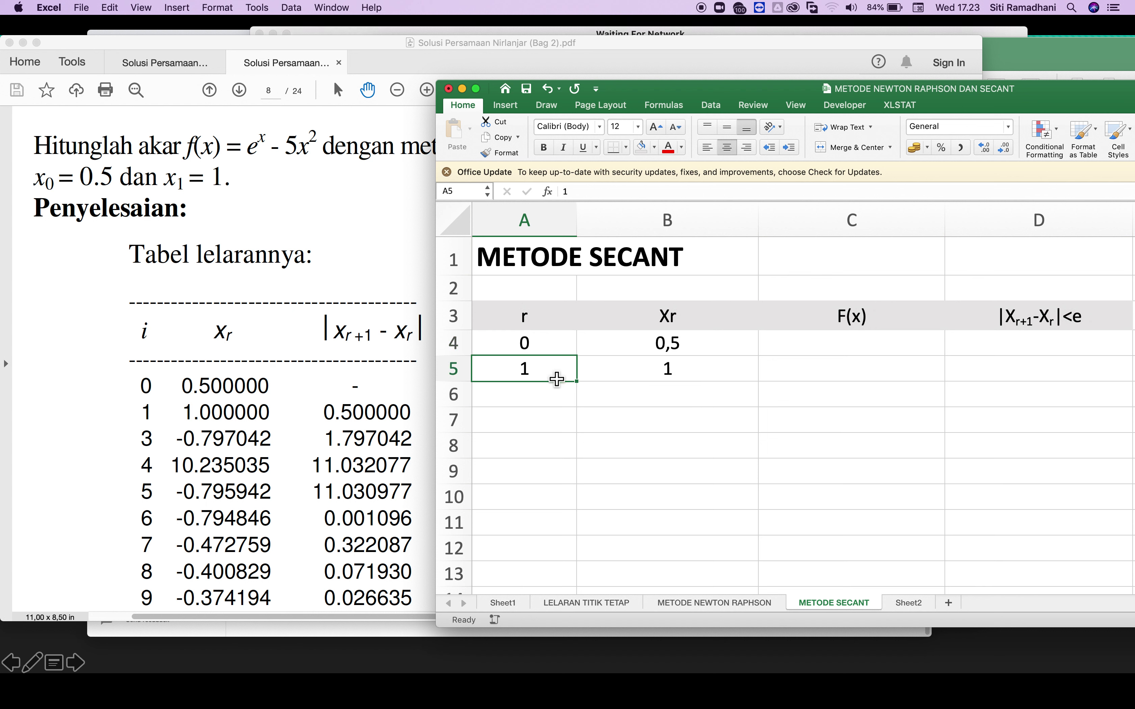
{"action": "left_click", "coordinate": [704, 373]}
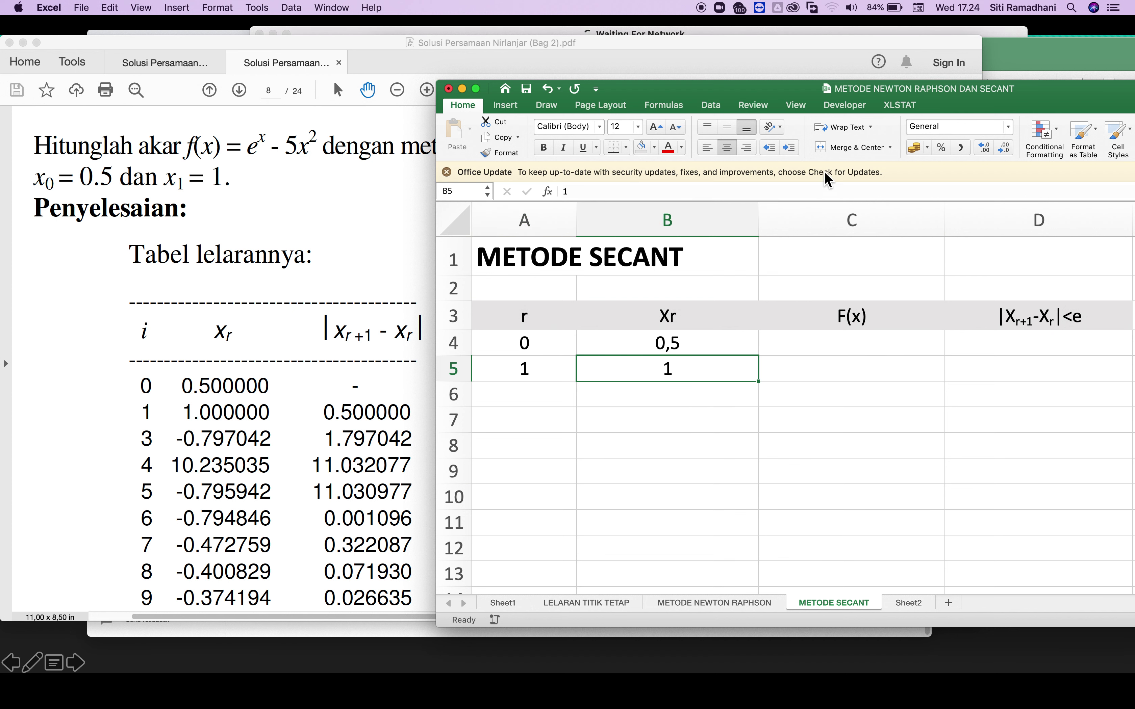
{"action": "left_click_drag", "start_coordinate": [804, 90], "coordinate": [806, 61]}
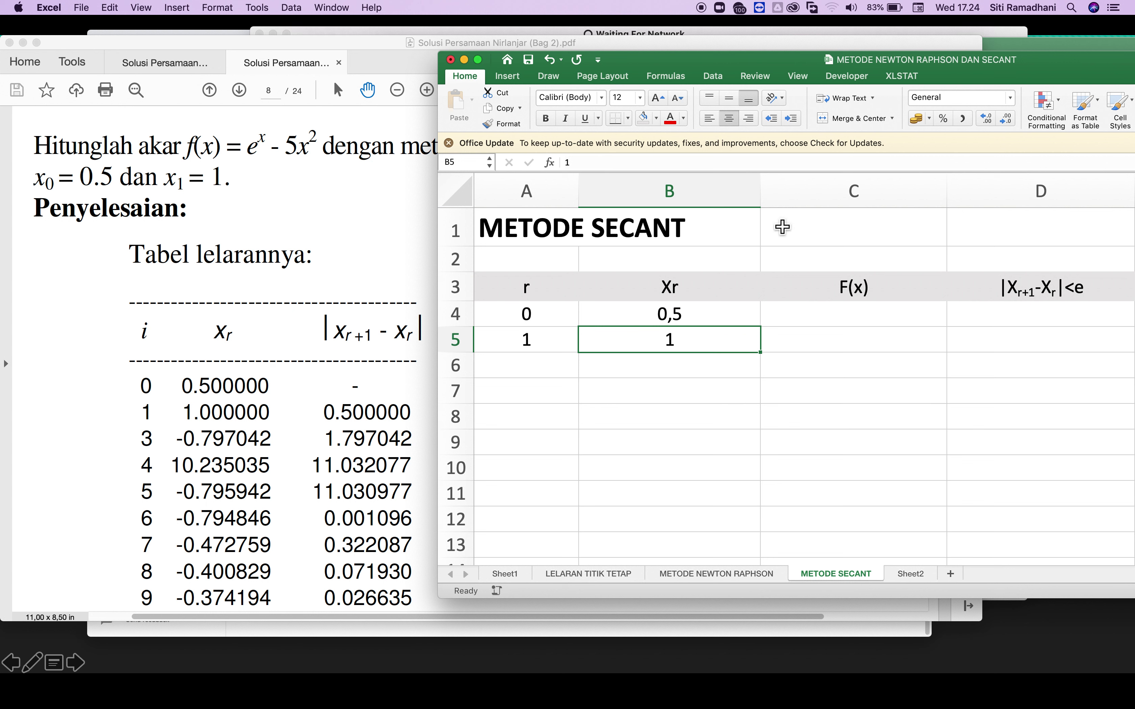
{"action": "left_click", "coordinate": [851, 313]}
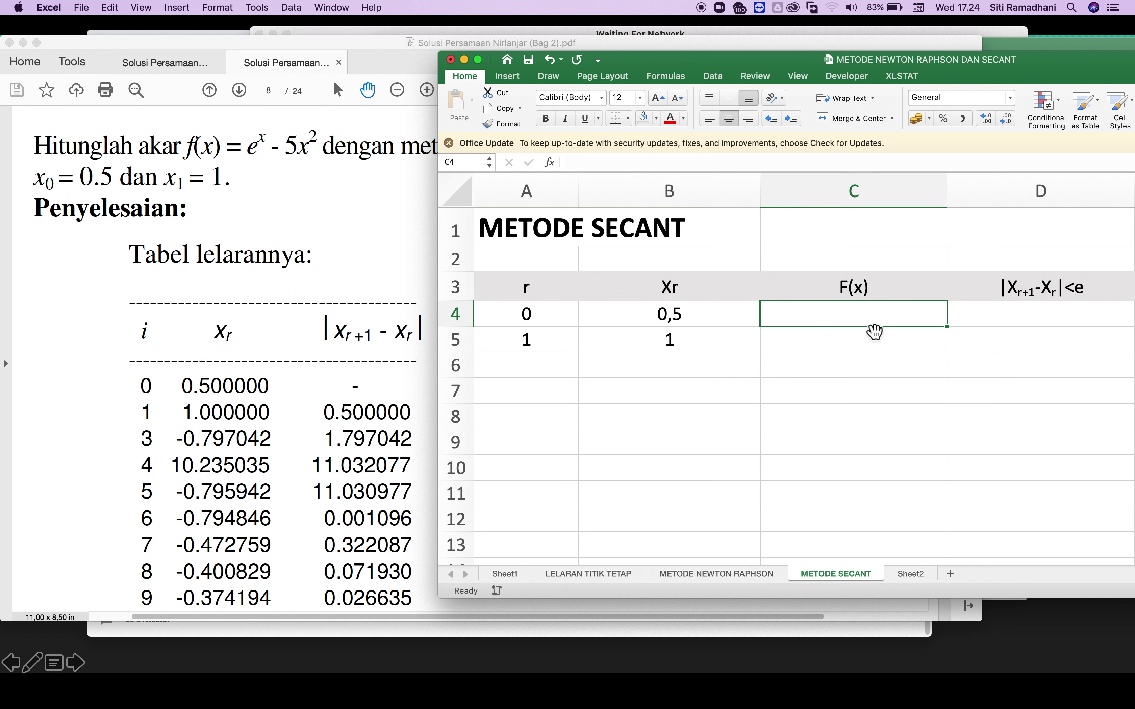
{"action": "type", "text": "="}
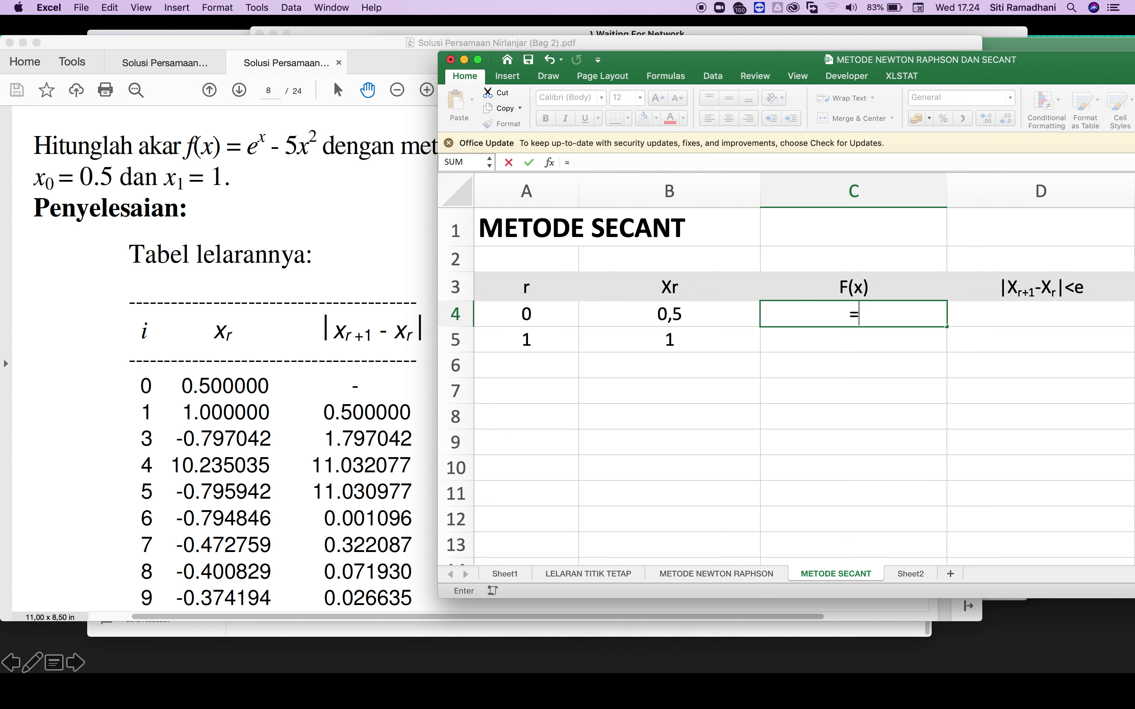
{"action": "left_click", "coordinate": [1073, 9]}
{"action": "type", "text": "quica"}
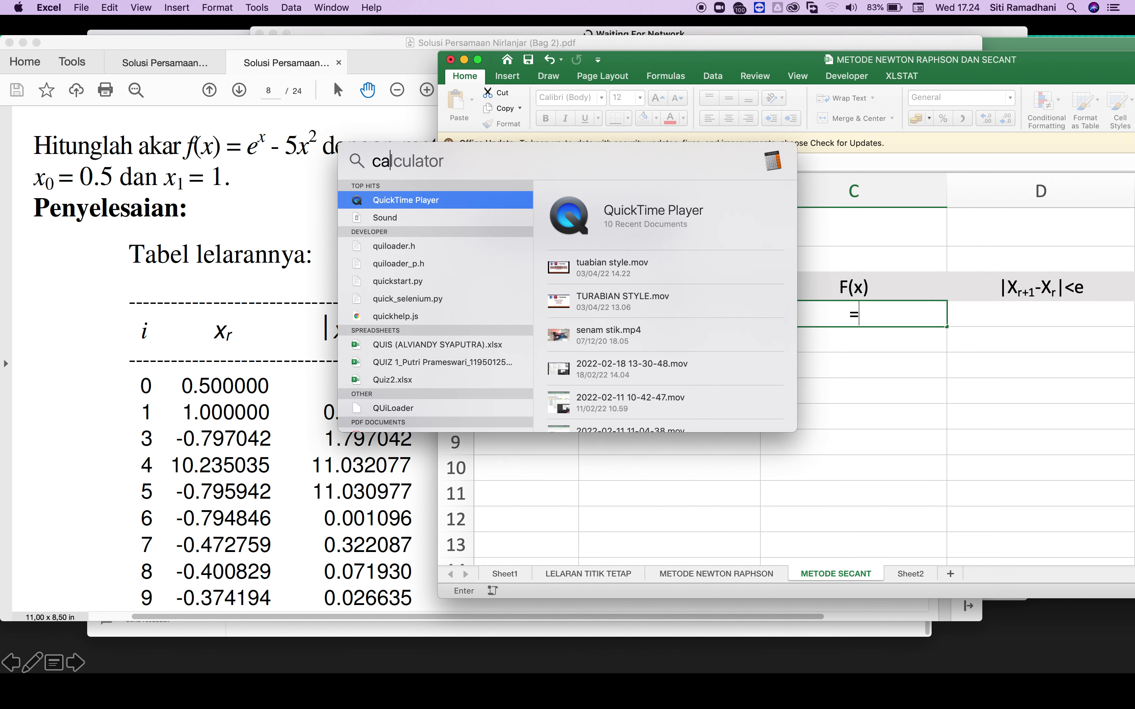
{"action": "key", "text": "Return"}
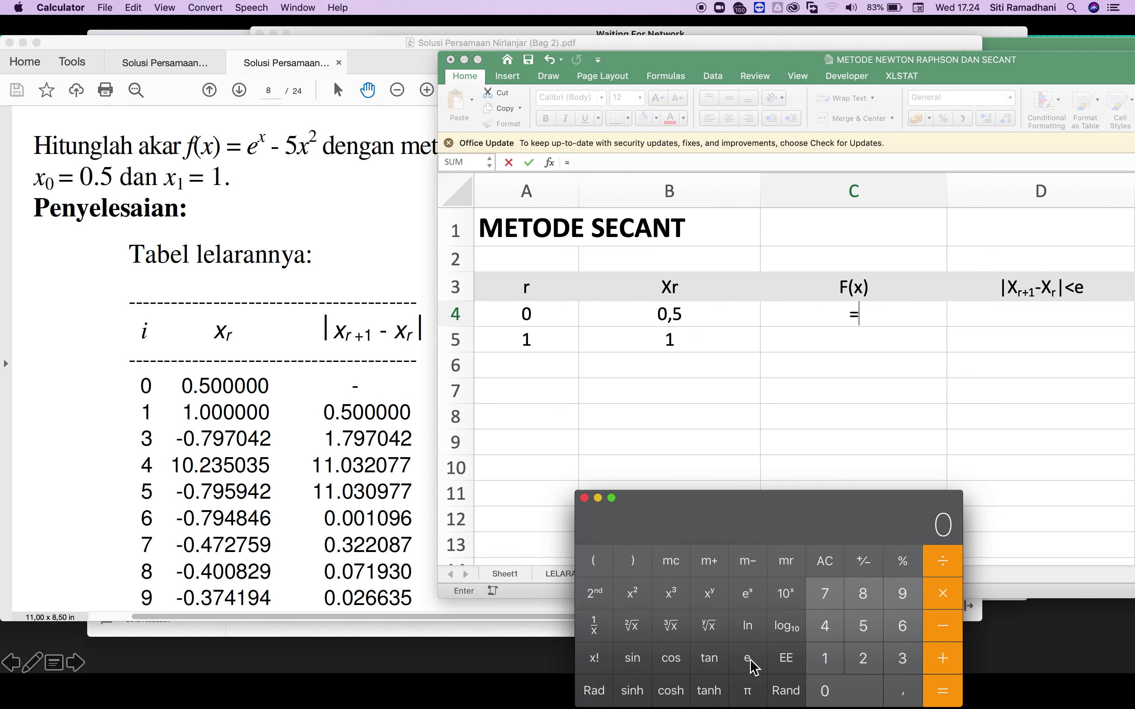
{"action": "left_click", "coordinate": [749, 658]}
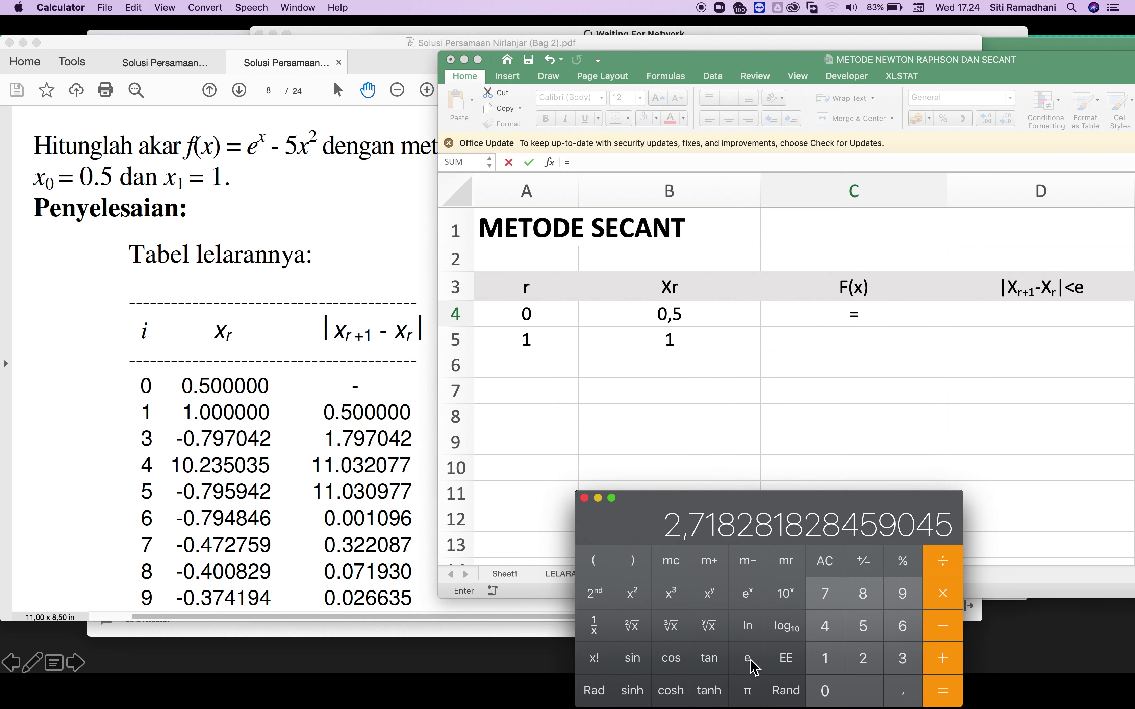
{"action": "left_click", "coordinate": [882, 312]}
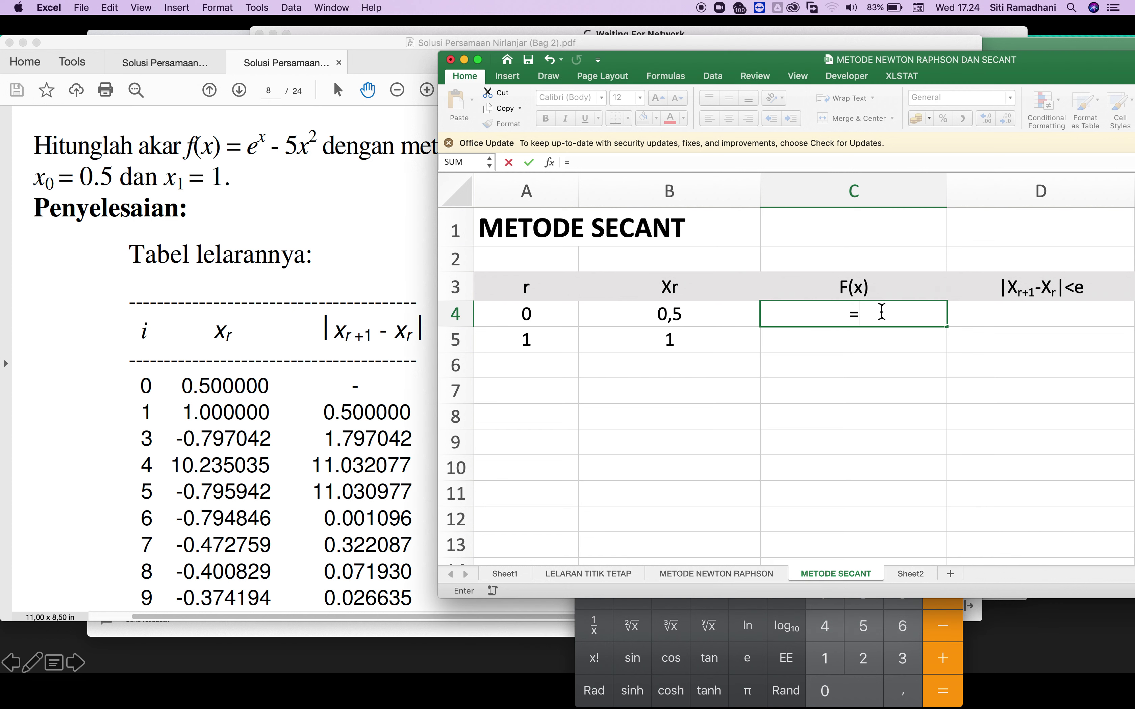
Step: Enter =EXP(B4)-5*B4^2 in C4, giving F(x) = 0,398721271 for x = 0,5
{"action": "type", "text": "ex"}
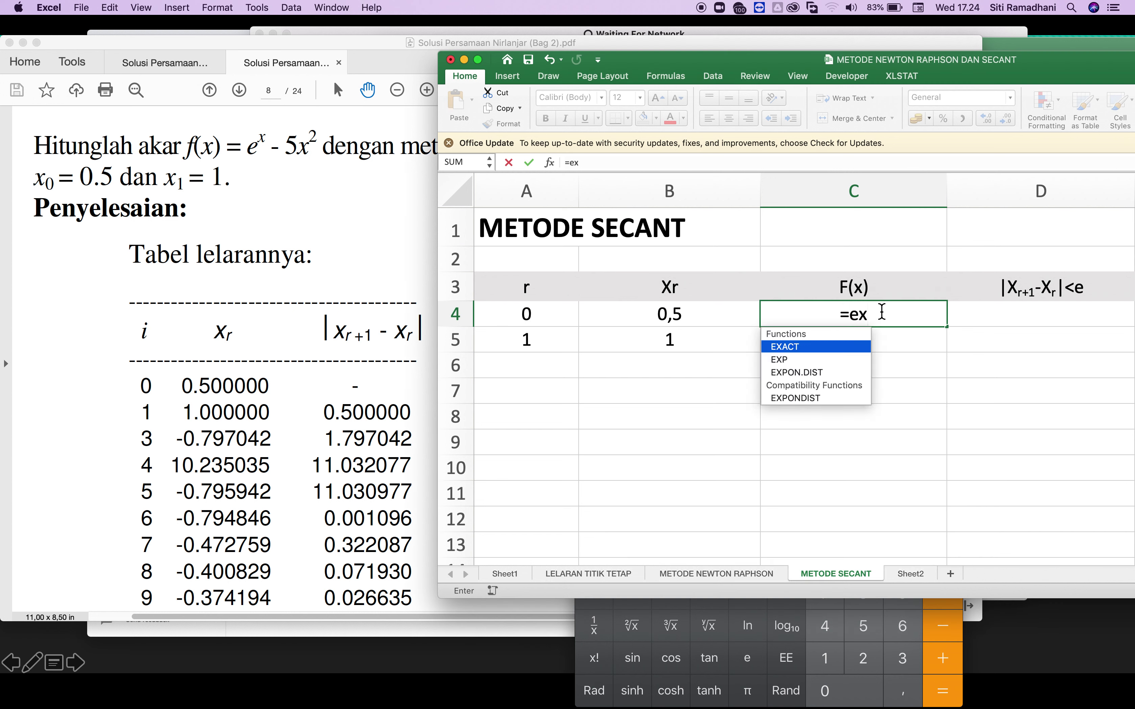
{"action": "double_click", "coordinate": [811, 361]}
{"action": "left_click", "coordinate": [687, 318]}
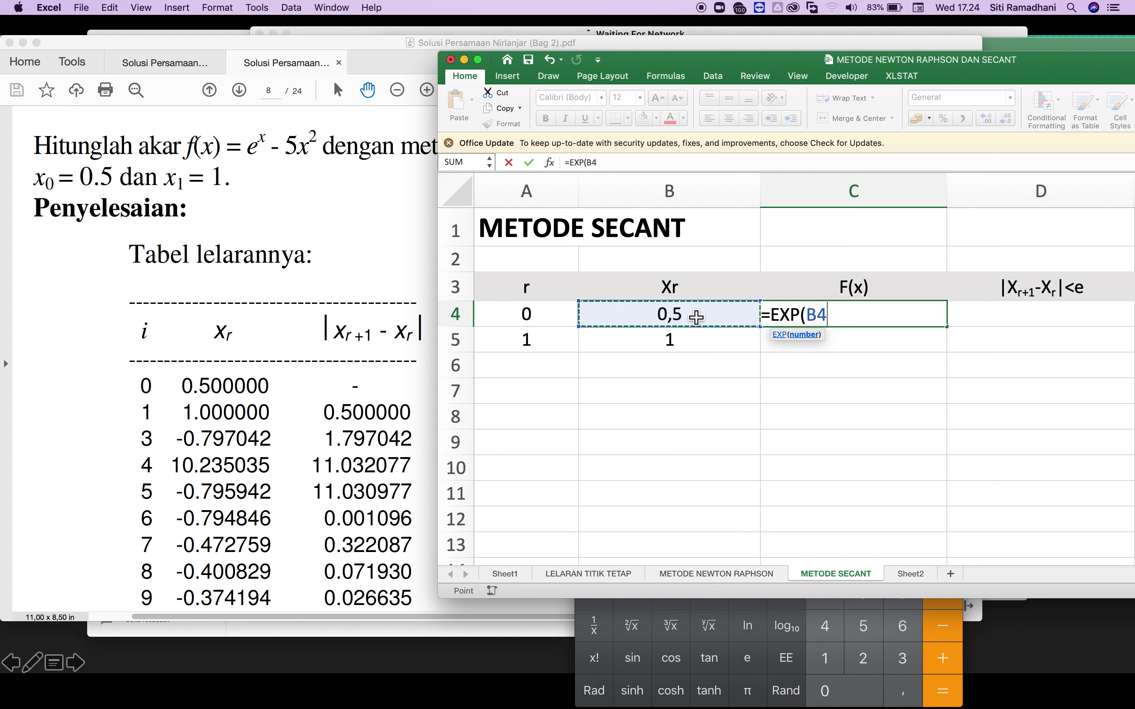
{"action": "type", "text": ")-"}
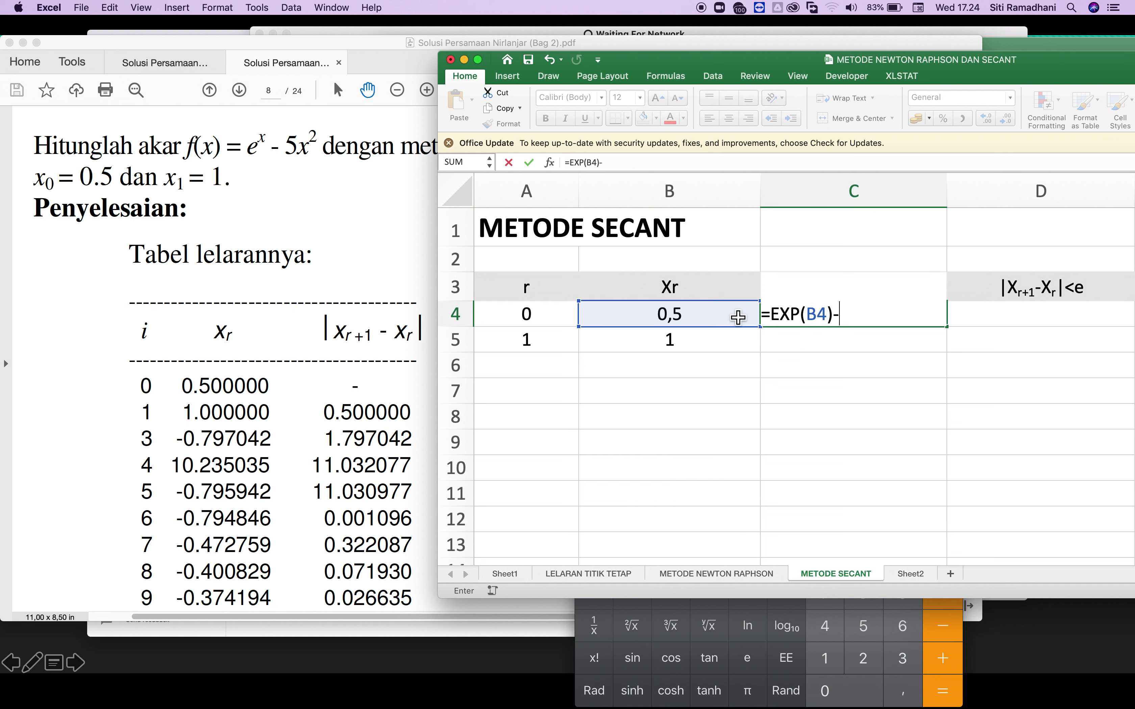
{"action": "type", "text": "5*"}
{"action": "left_click", "coordinate": [674, 324]}
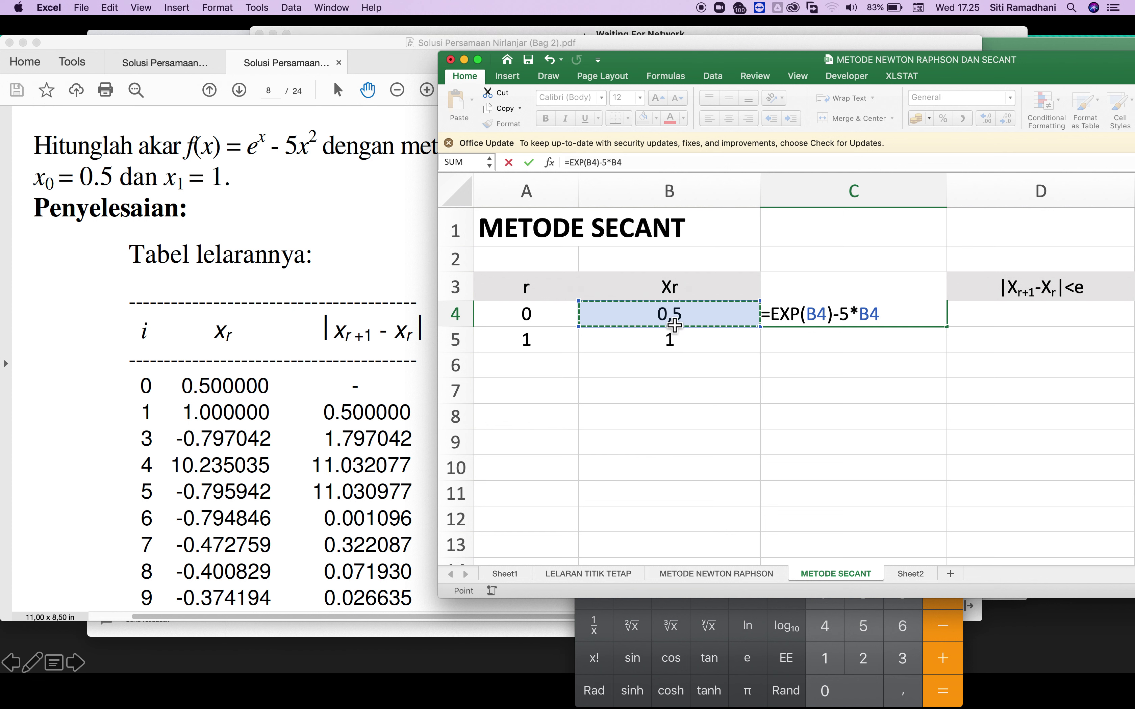
{"action": "type", "text": "^2"}
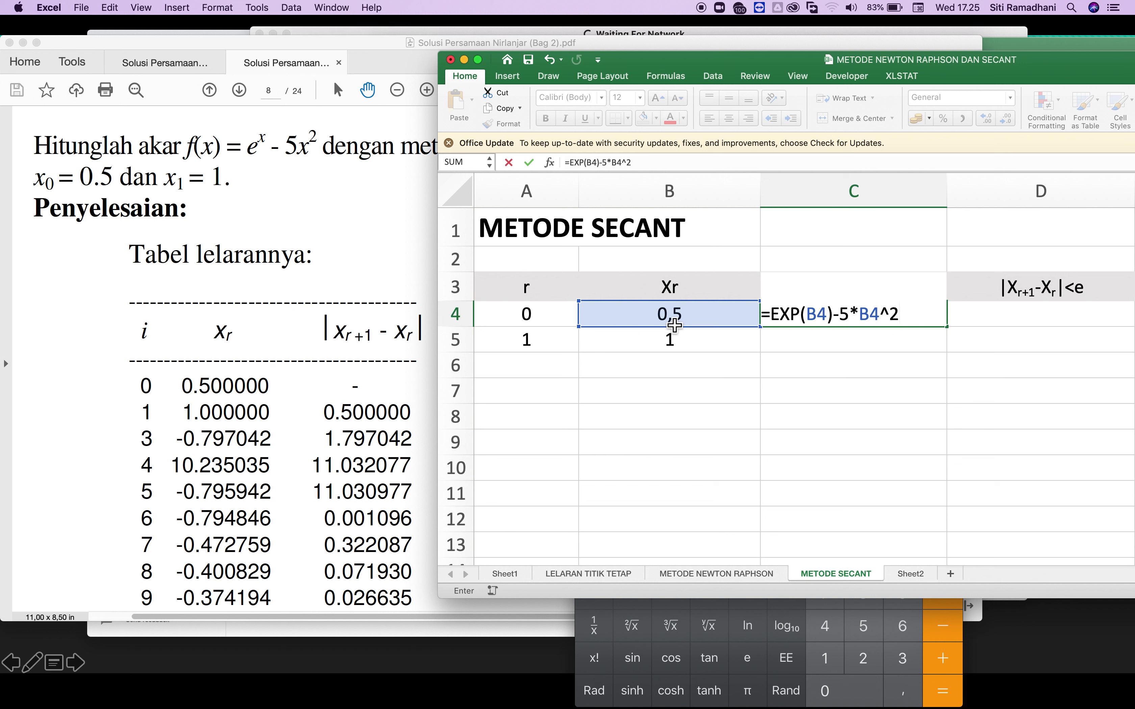
{"action": "key", "text": "Return"}
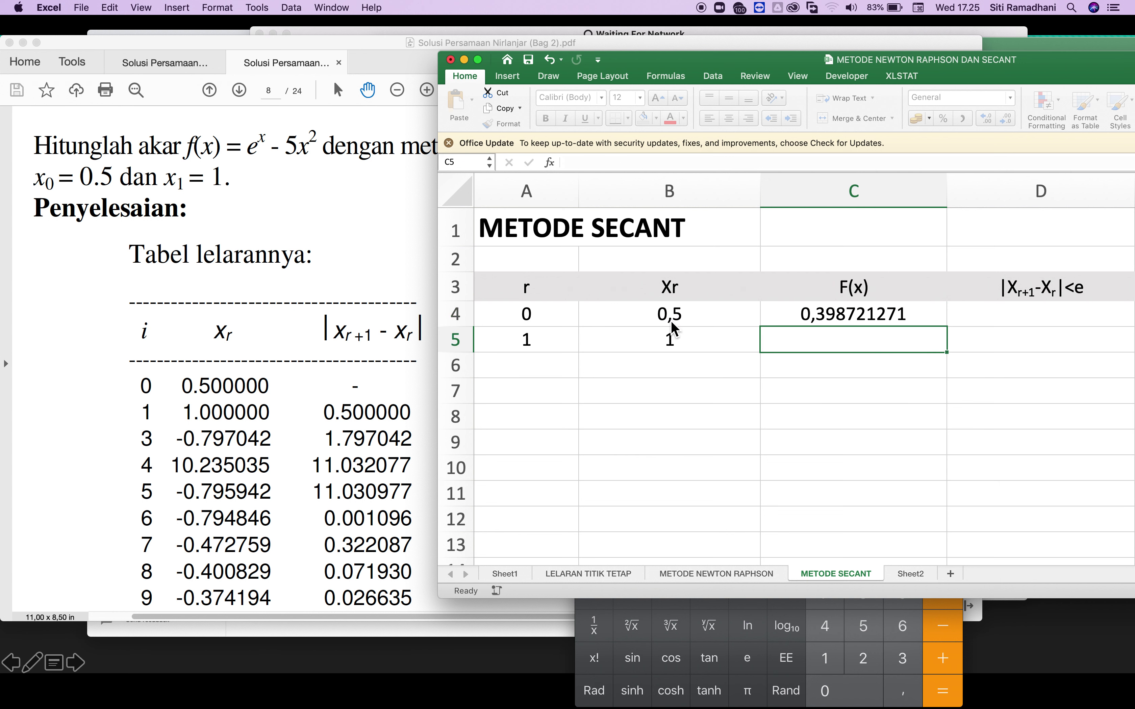
Step: Fill the C4 F(x) formula down to C5 for the second guess
{"action": "left_click", "coordinate": [876, 322]}
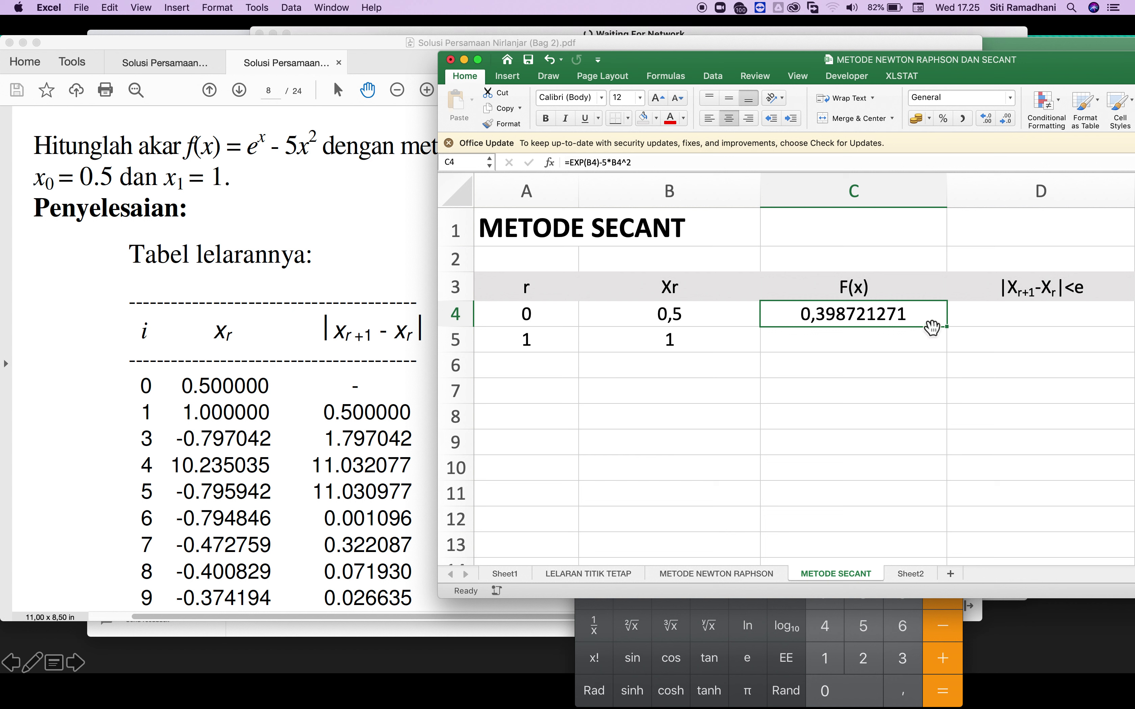
{"action": "left_click", "coordinate": [953, 334]}
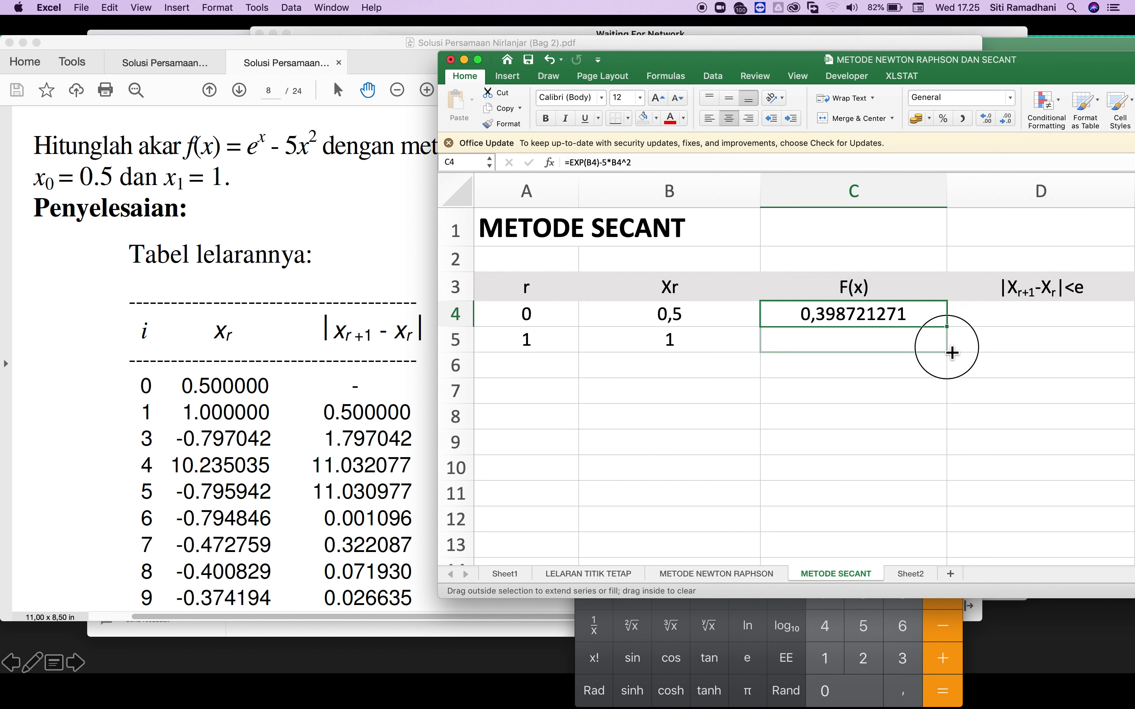
{"action": "left_click_drag", "start_coordinate": [953, 333], "coordinate": [914, 352]}
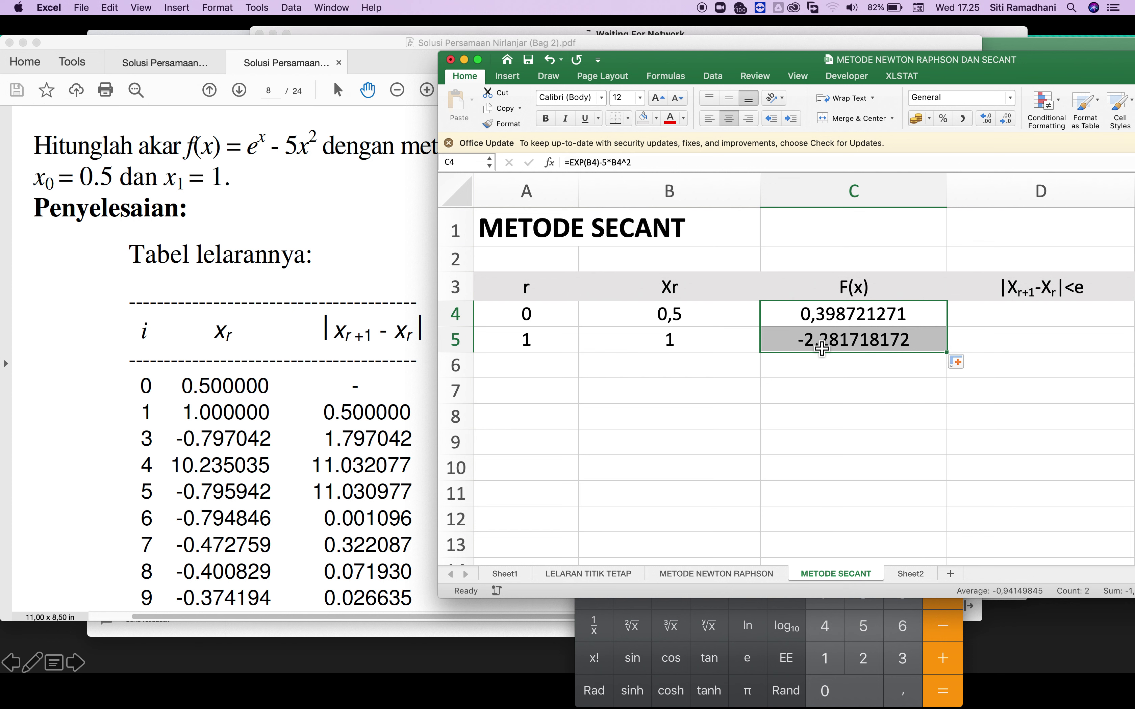
Step: Page back to page 3 of the notes to view the boxed secant iteration formula
{"action": "left_click", "coordinate": [220, 336]}
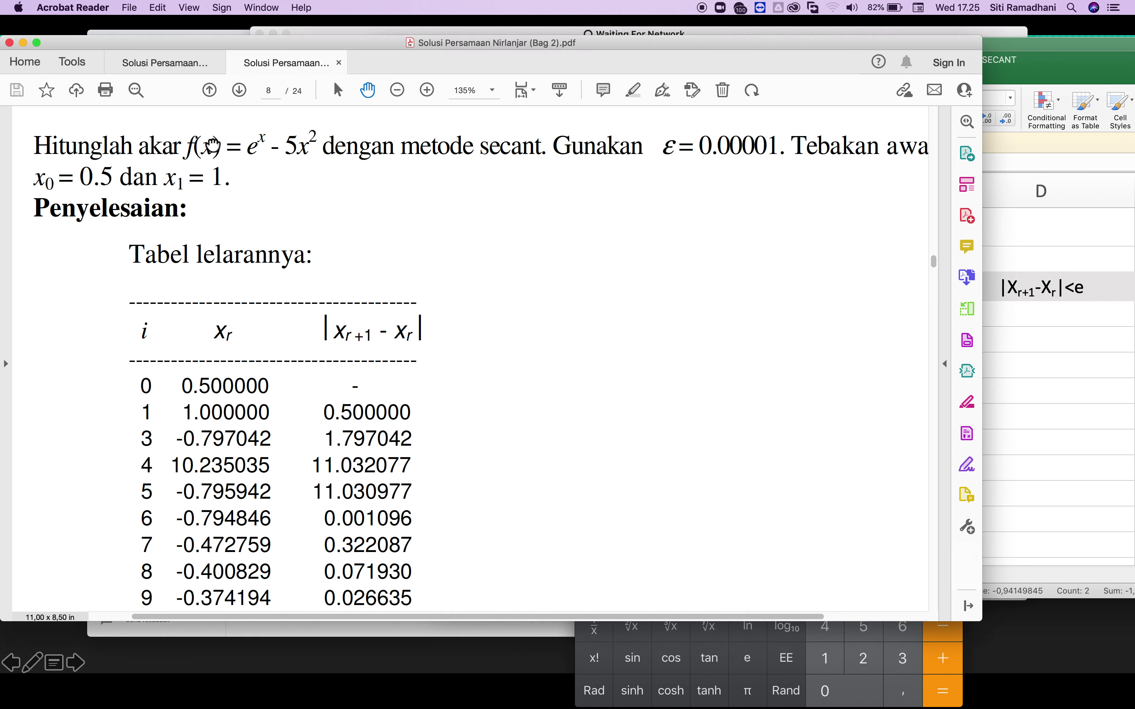
{"action": "scroll", "coordinate": [196, 267], "scroll_direction": "up", "scroll_amount": 1}
{"action": "scroll", "coordinate": [196, 267], "scroll_direction": "up", "scroll_amount": 1}
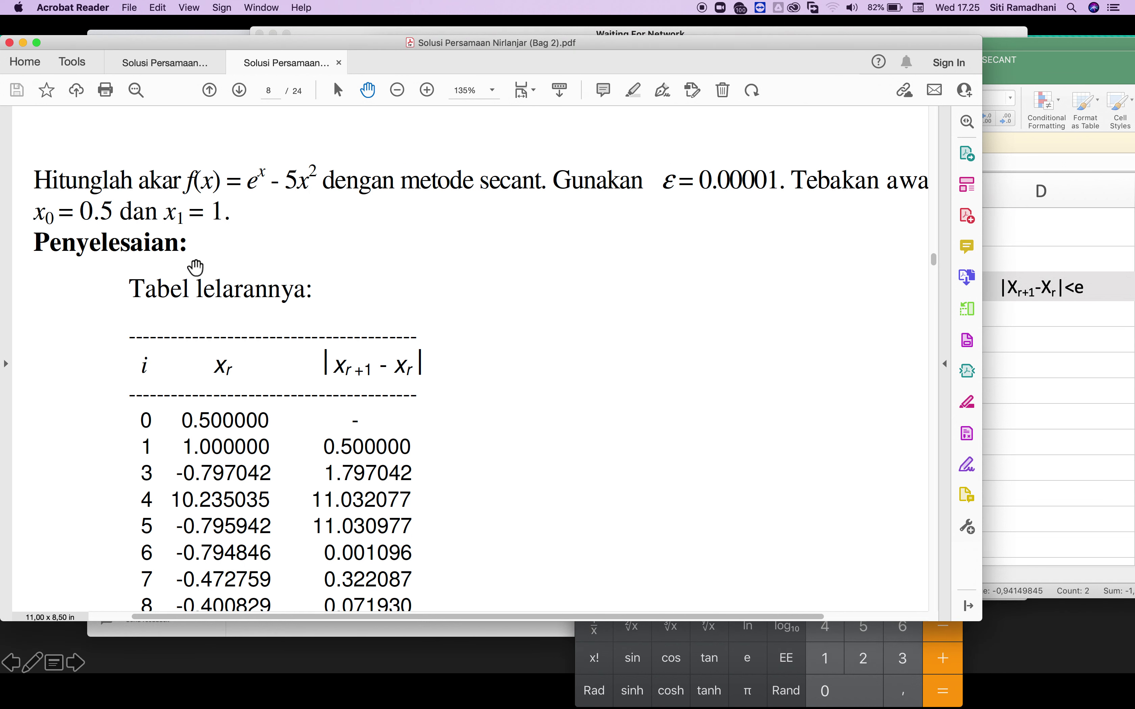
{"action": "left_click", "coordinate": [208, 92]}
{"action": "left_click", "coordinate": [207, 93]}
{"action": "left_click", "coordinate": [208, 93]}
{"action": "left_click", "coordinate": [209, 91]}
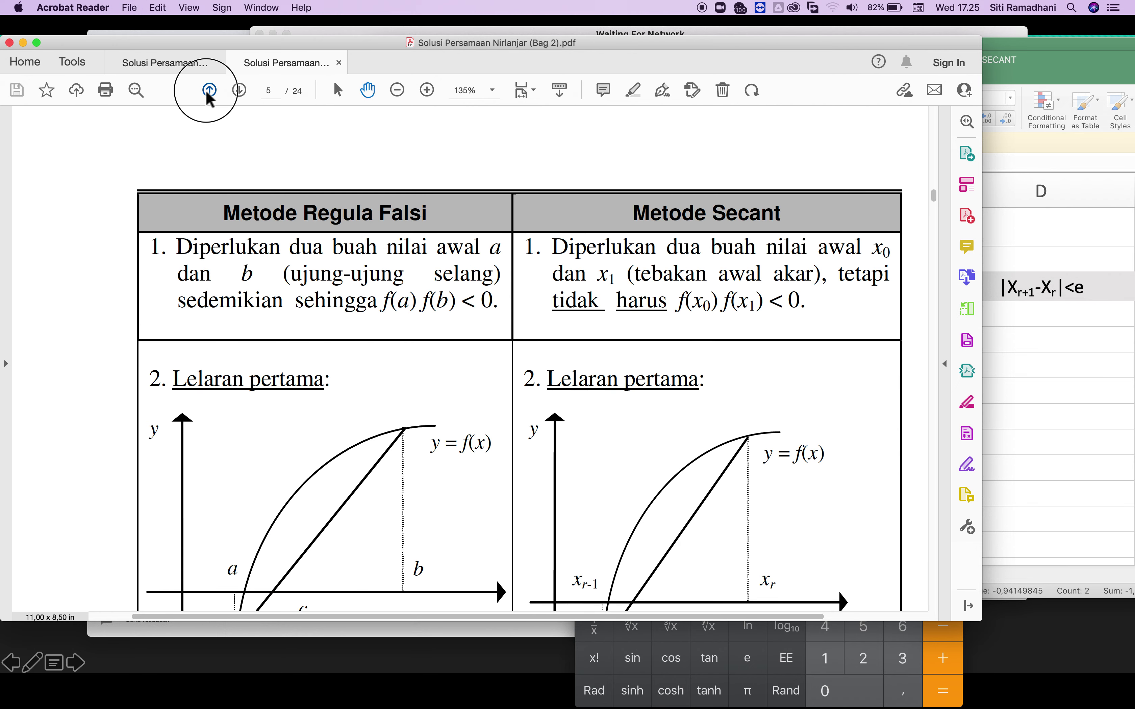
{"action": "left_click", "coordinate": [209, 91]}
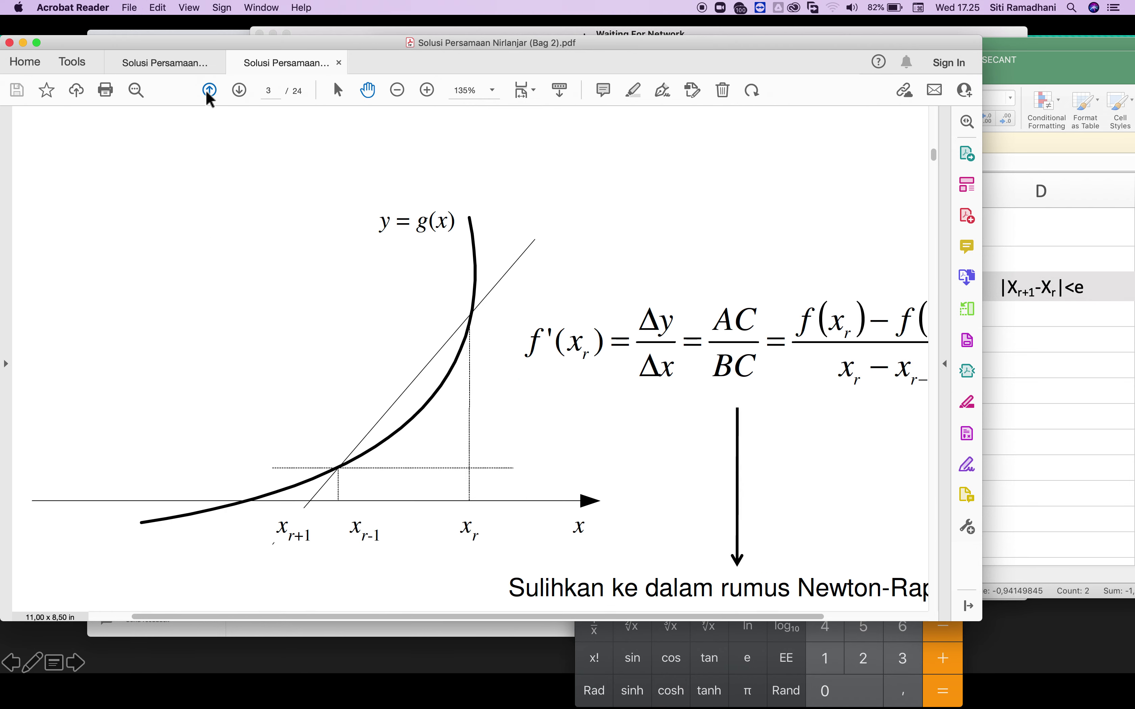
{"action": "scroll", "coordinate": [315, 360], "scroll_direction": "down", "scroll_amount": 5}
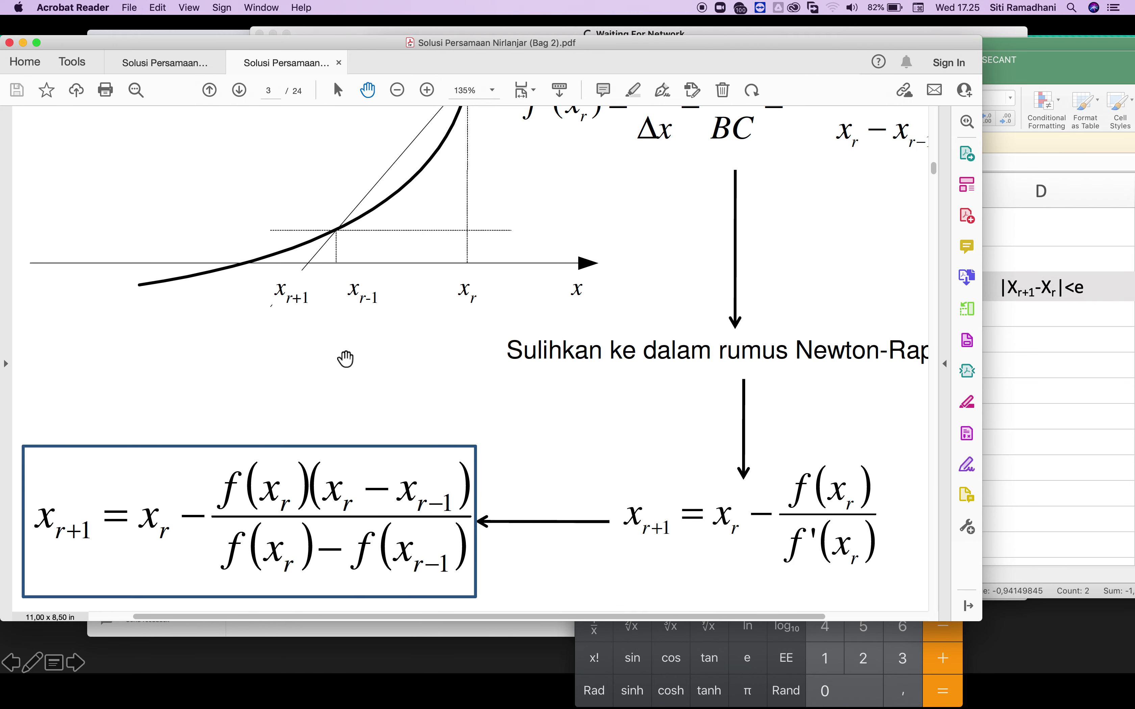
{"action": "scroll", "coordinate": [323, 360], "scroll_direction": "down", "scroll_amount": 2}
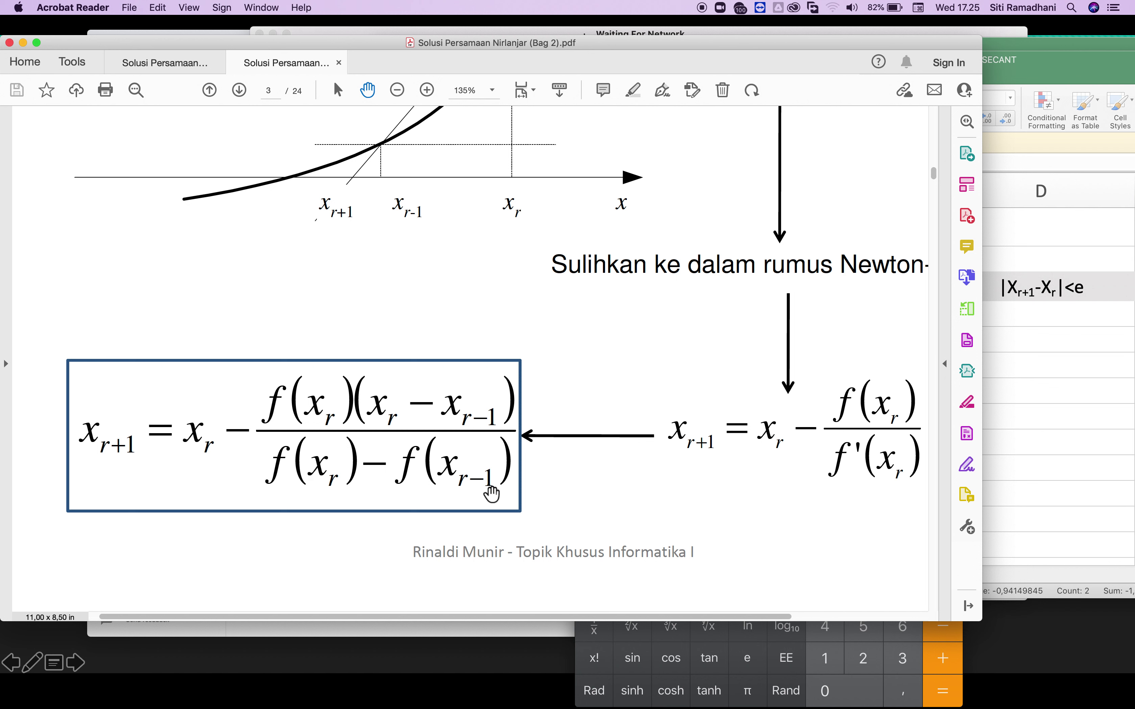
{"action": "left_click", "coordinate": [1027, 373]}
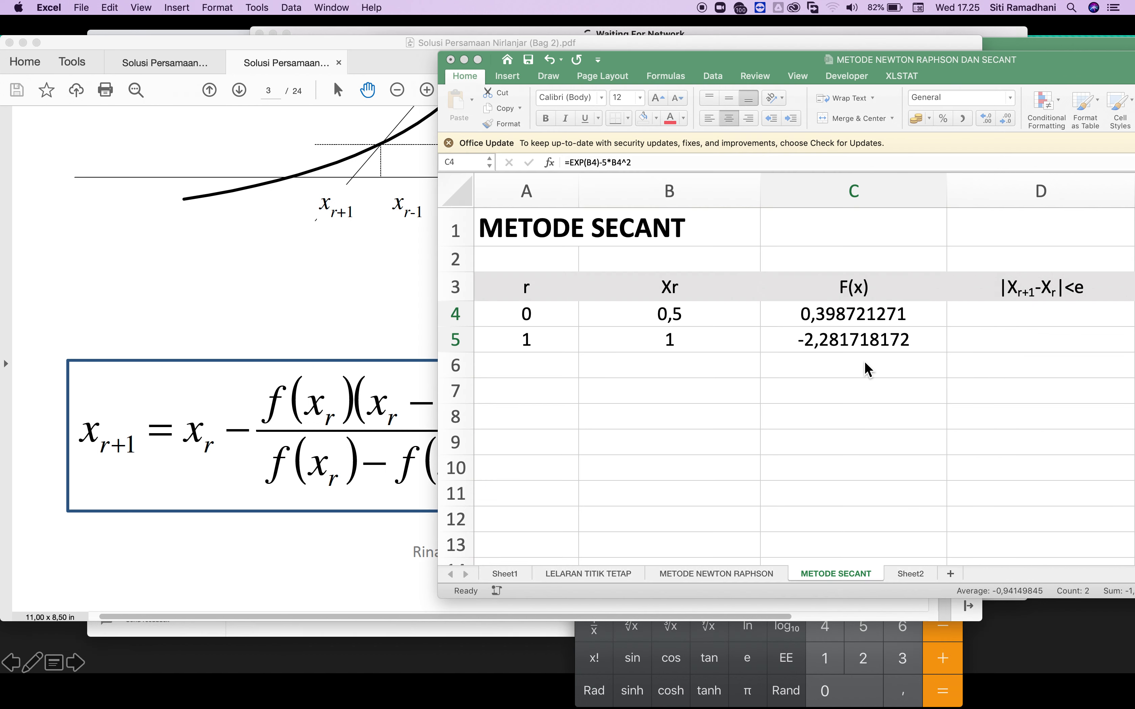
Step: Number the next iteration 2 in cell A6
{"action": "left_click", "coordinate": [644, 366]}
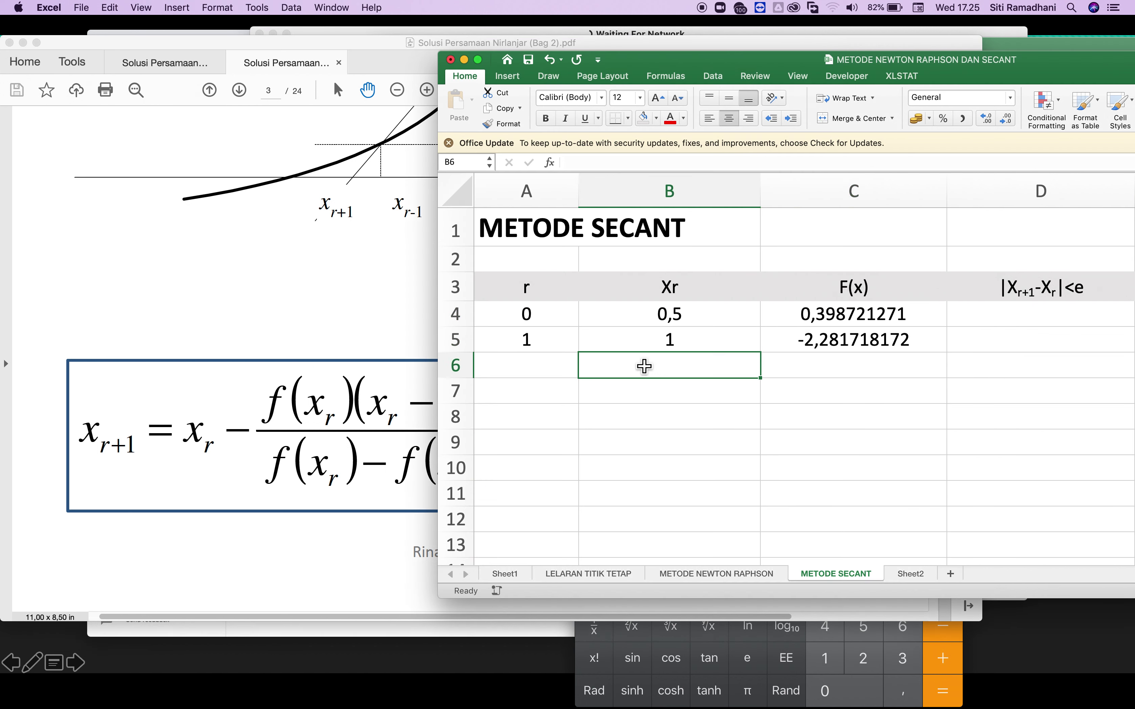
{"action": "left_click", "coordinate": [555, 367]}
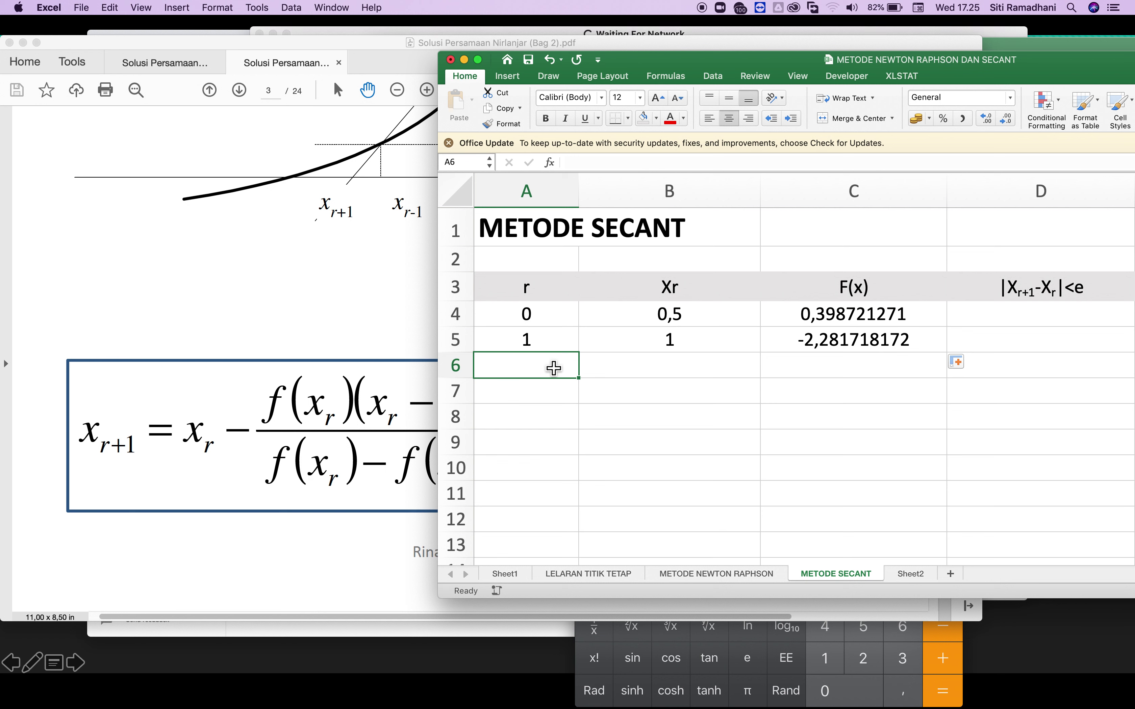
{"action": "double_click", "coordinate": [554, 368]}
{"action": "type", "text": "2"}
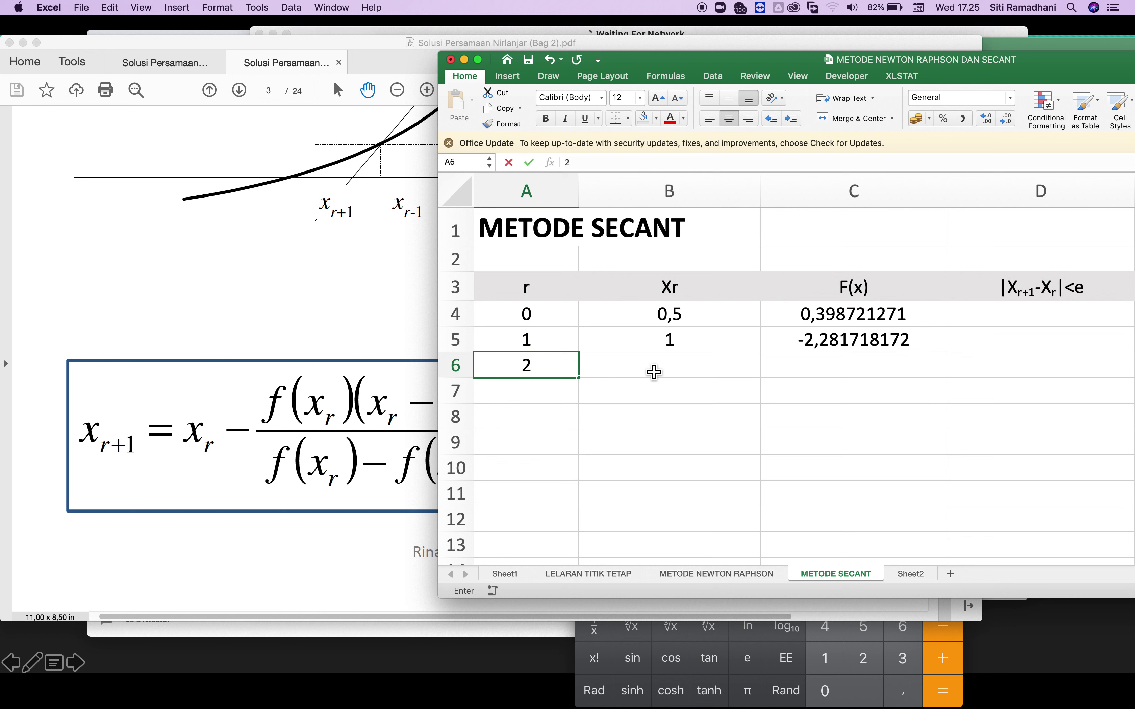
{"action": "left_click", "coordinate": [653, 375]}
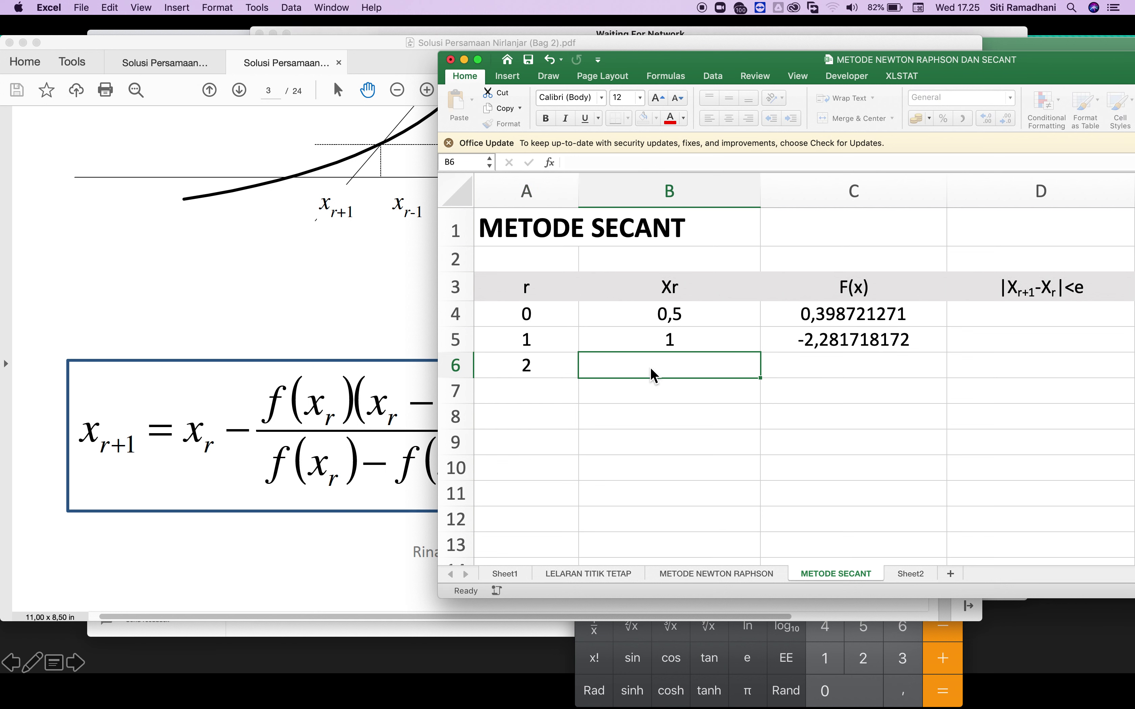
Step: Begin the secant formula in B6 with the numerator B5 − C5*(B5−B4)
{"action": "type", "text": "="}
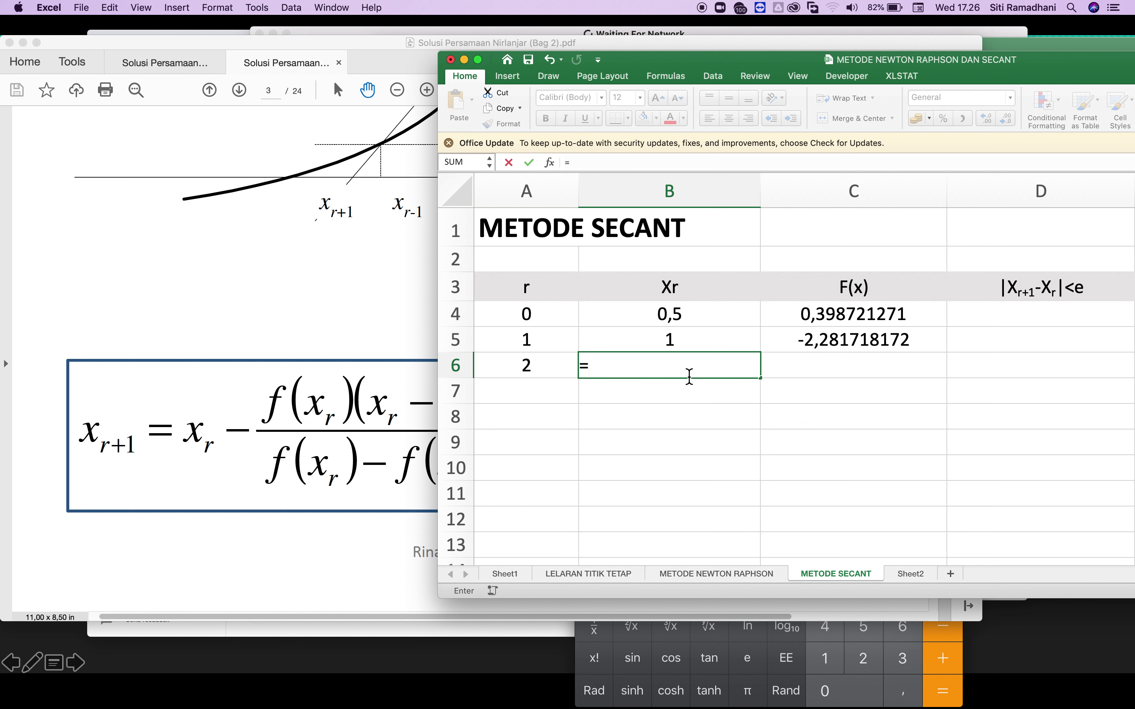
{"action": "left_click", "coordinate": [672, 346]}
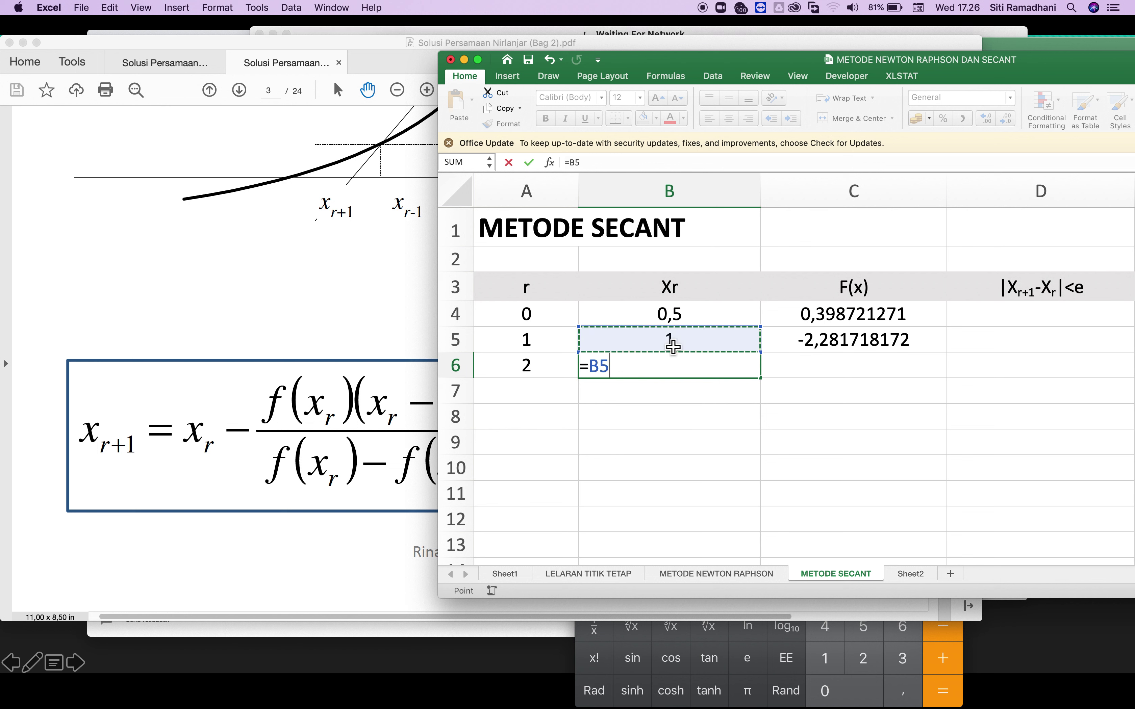
{"action": "type", "text": "-("}
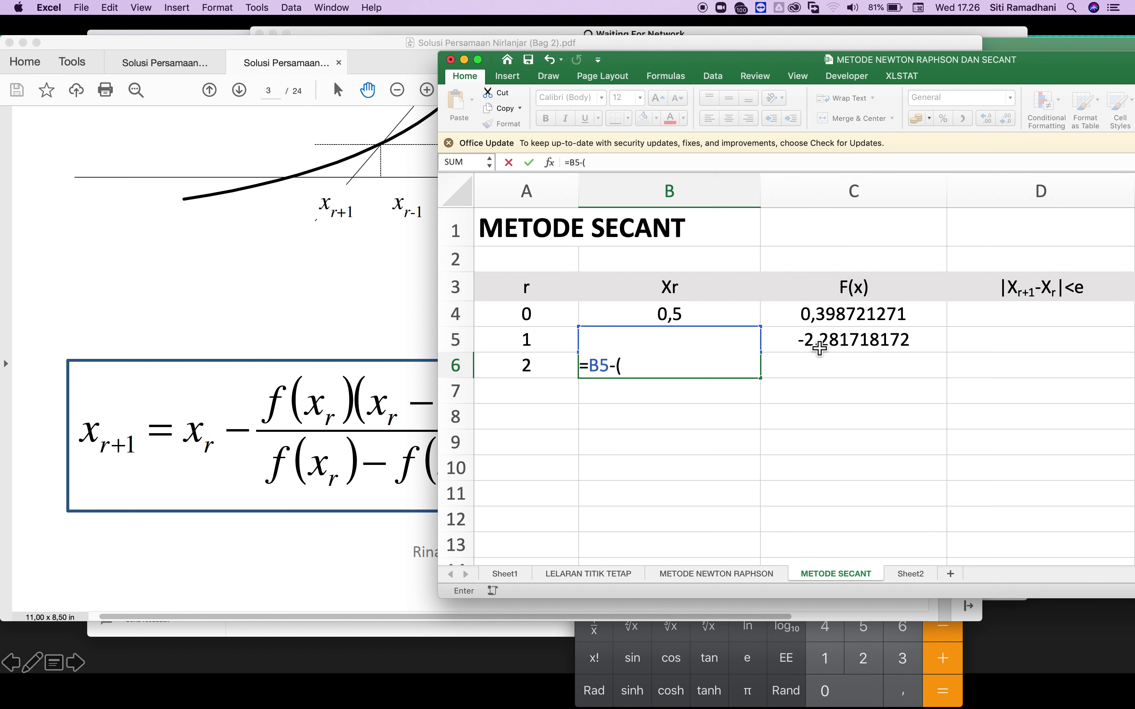
{"action": "left_click", "coordinate": [818, 348]}
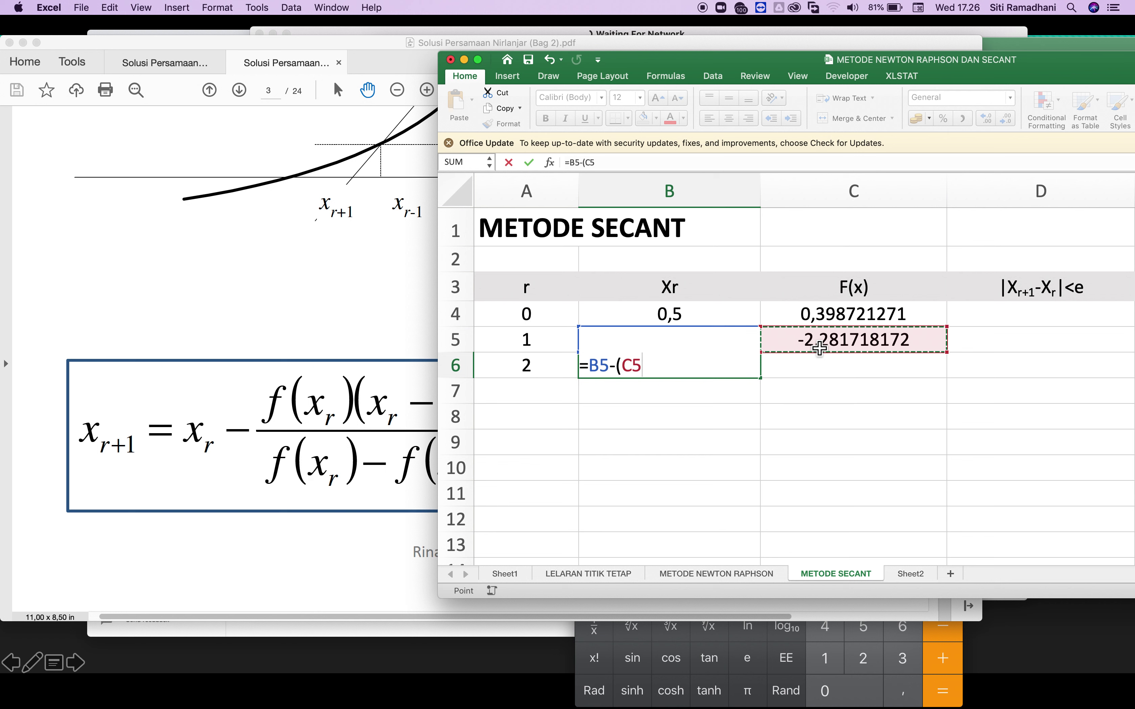
{"action": "type", "text": "*"}
{"action": "left_click_drag", "start_coordinate": [744, 66], "coordinate": [835, 66]}
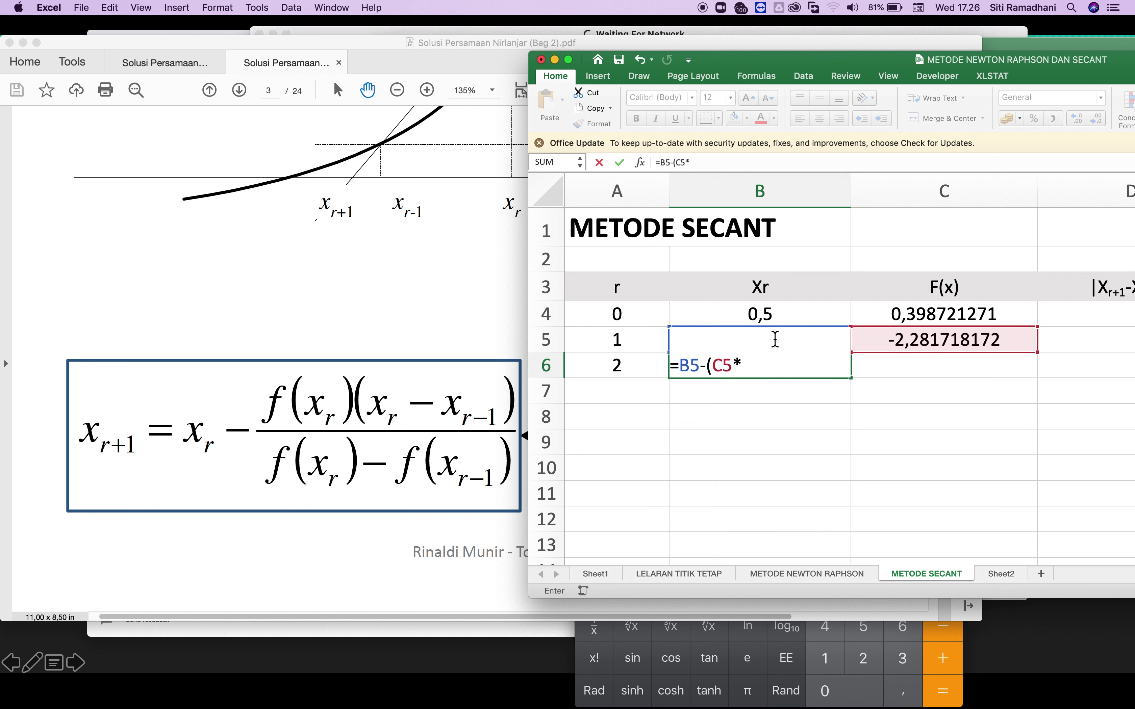
{"action": "left_click", "coordinate": [904, 348]}
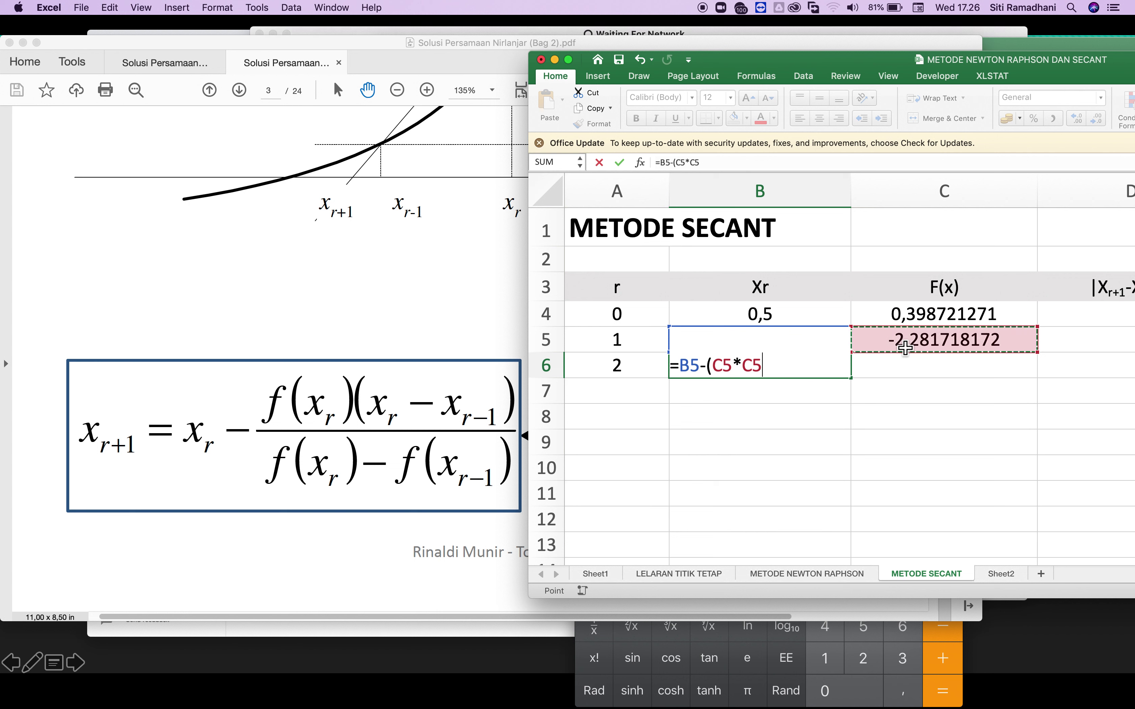
{"action": "key", "text": "Left"}
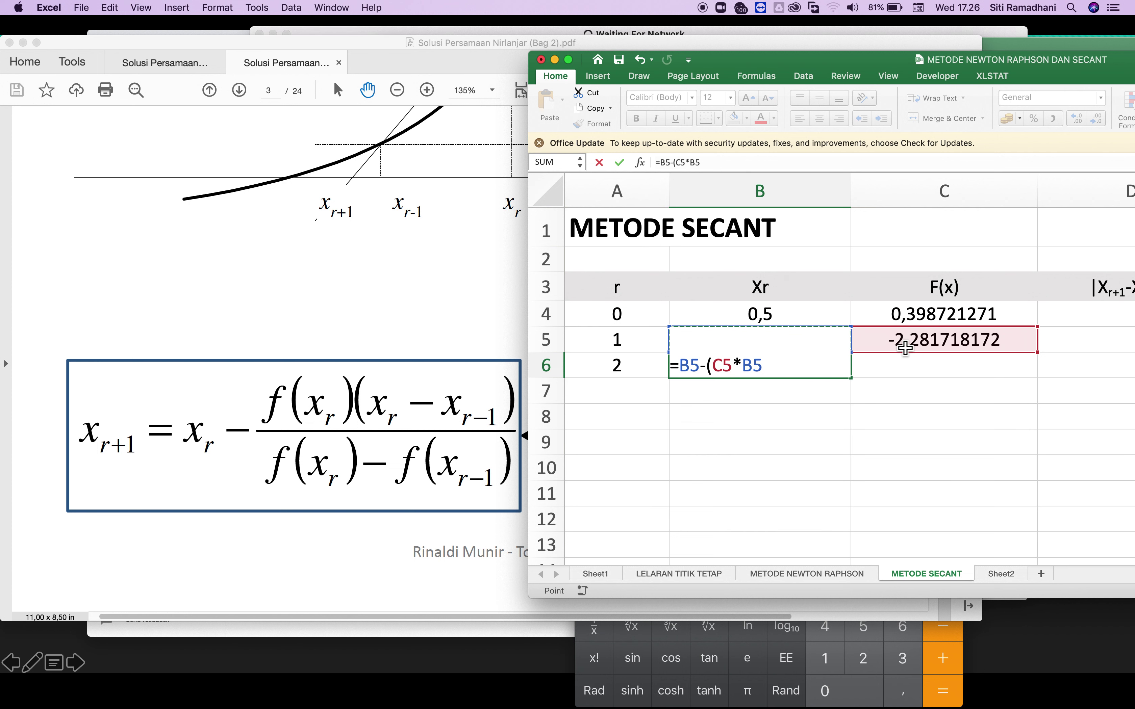
{"action": "left_click", "coordinate": [786, 318]}
{"action": "type", "text": ")"}
Step: Complete B6 as =B5-((C5*(B5-B4))/(C5-C4)), giving Xr = 0,574376101
{"action": "left_click", "coordinate": [744, 366]}
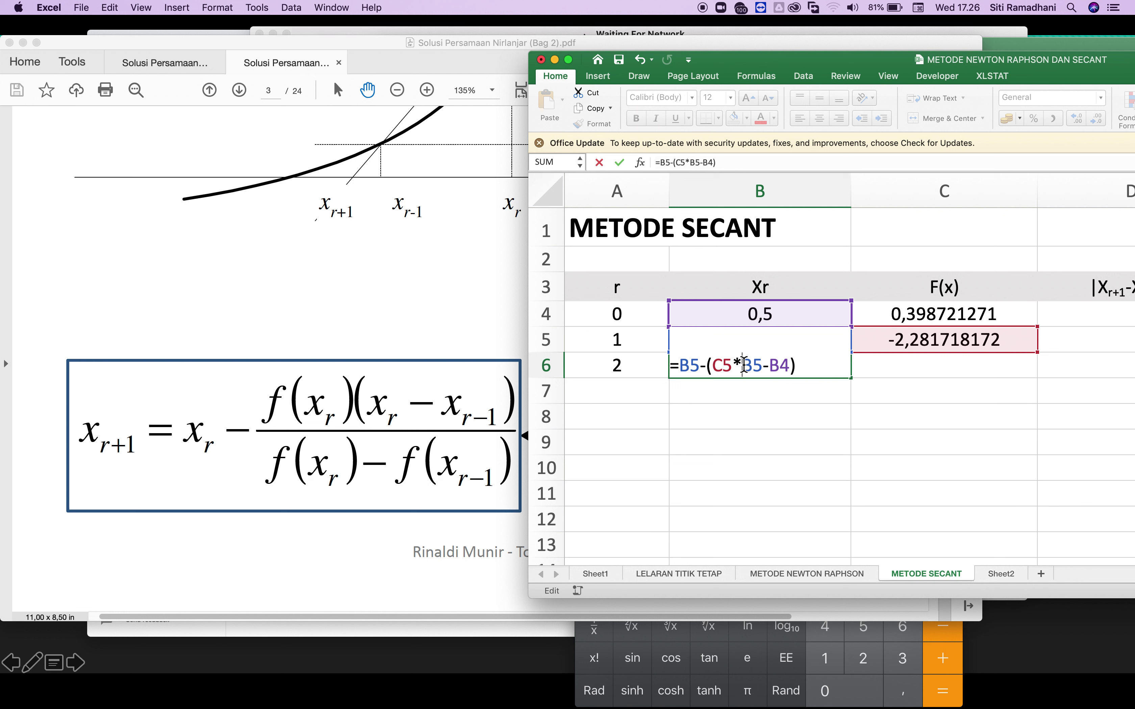
{"action": "type", "text": "("}
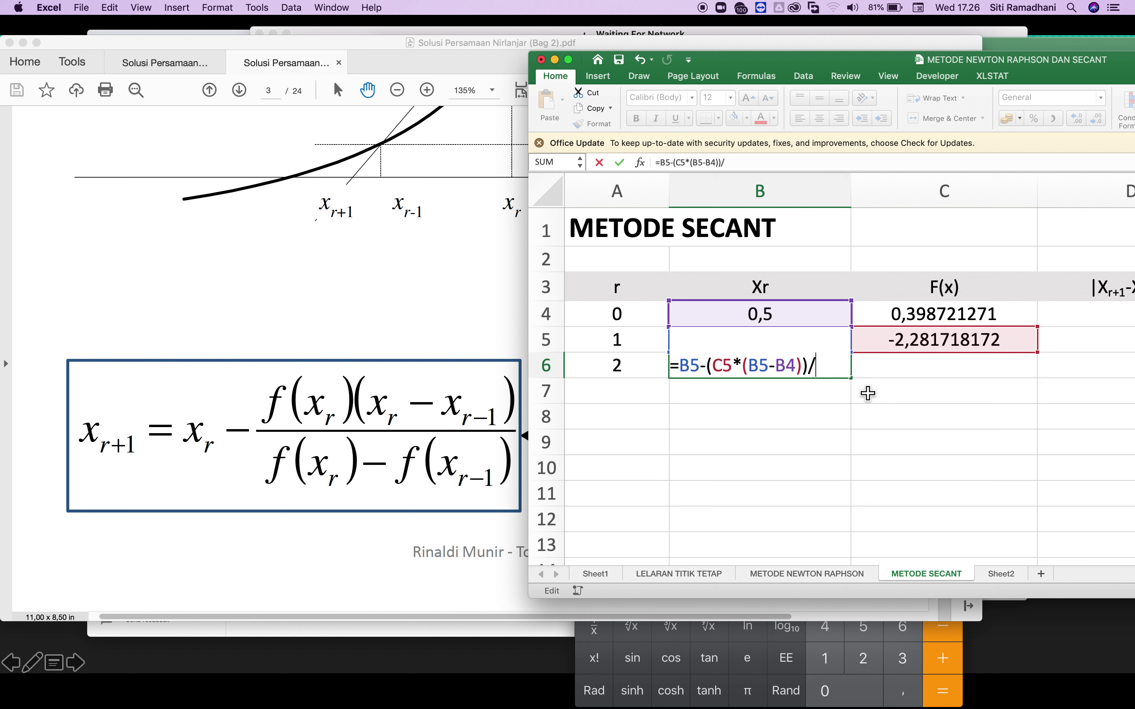
{"action": "left_click", "coordinate": [709, 367]}
{"action": "type", "text": "("}
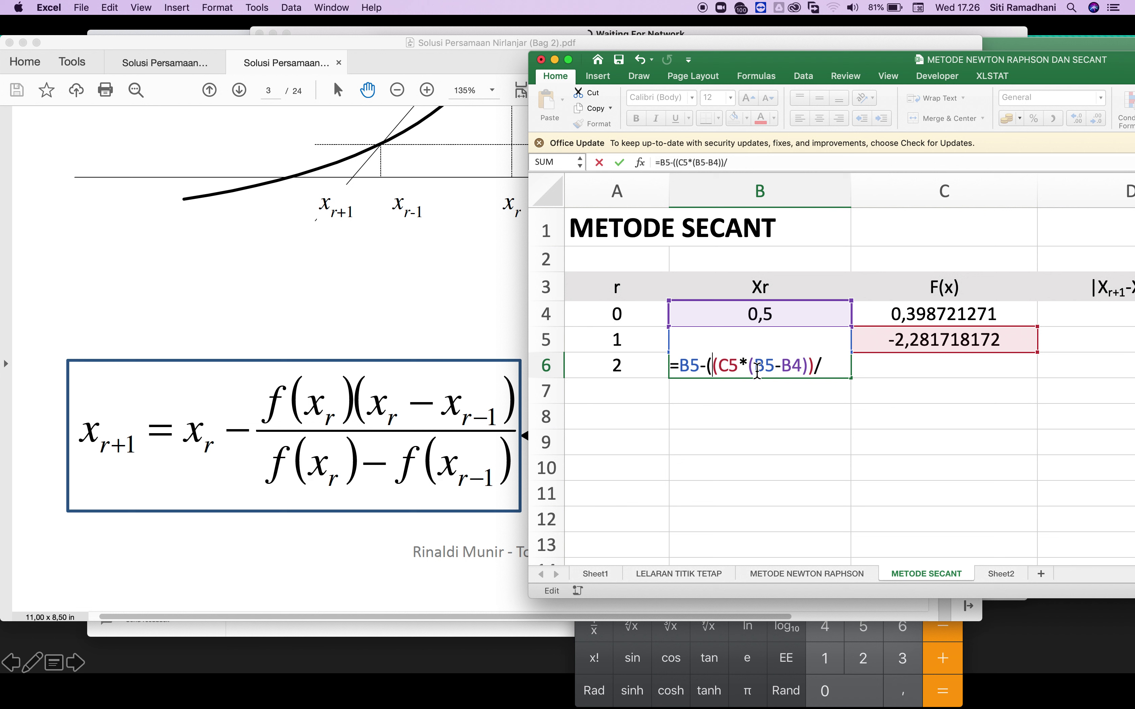
{"action": "left_click", "coordinate": [836, 370]}
{"action": "left_click", "coordinate": [979, 346]}
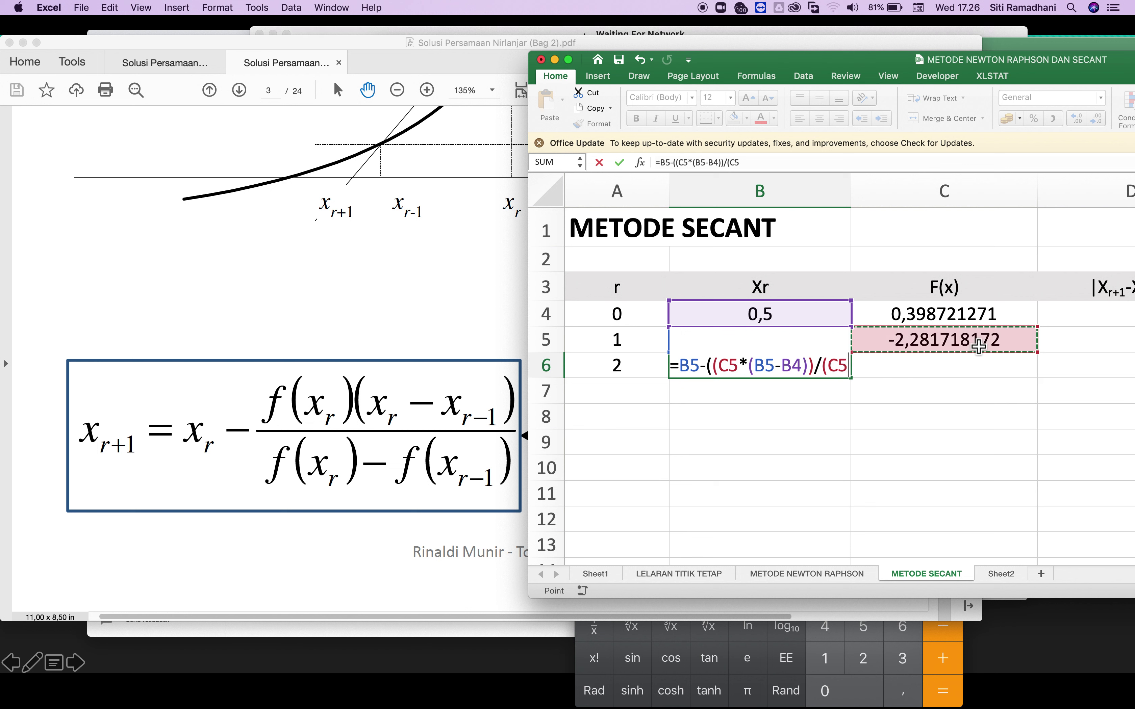
{"action": "type", "text": "-"}
{"action": "left_click", "coordinate": [980, 318]}
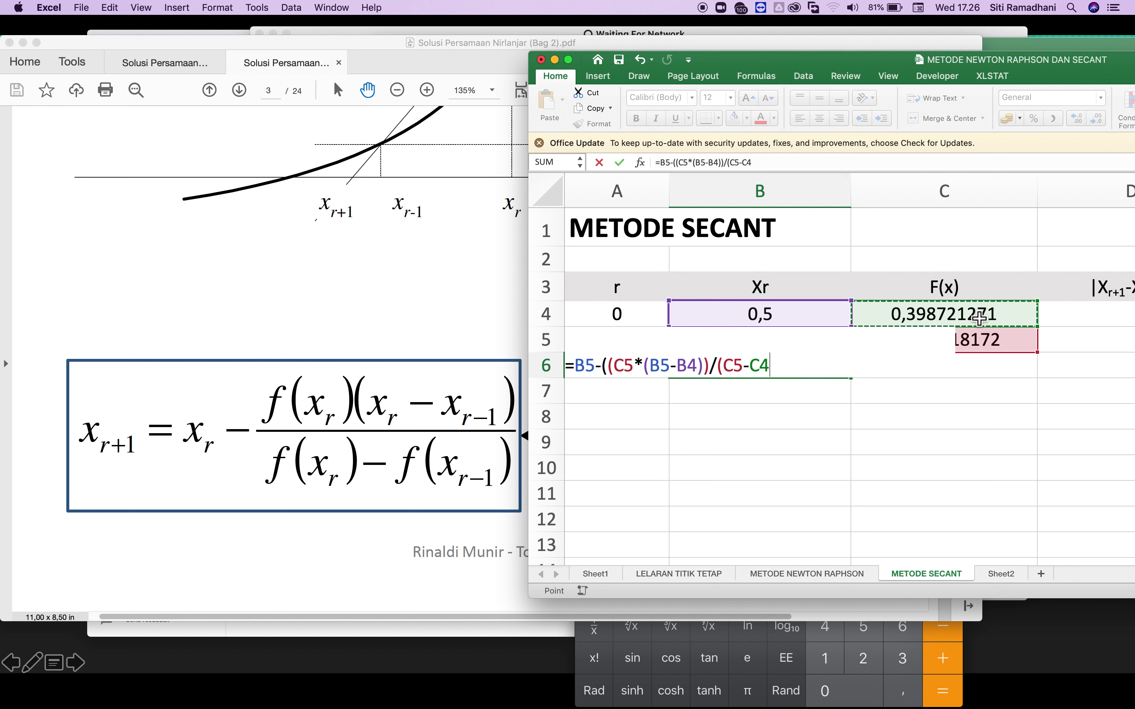
{"action": "type", "text": ")"}
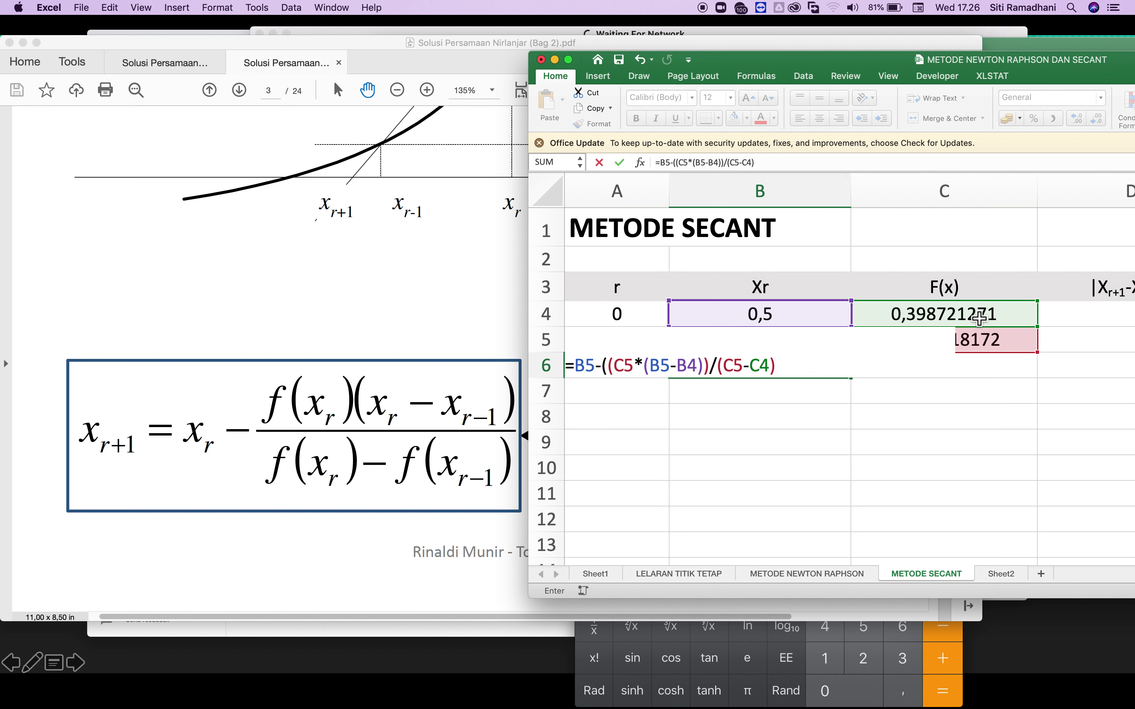
{"action": "type", "text": ")"}
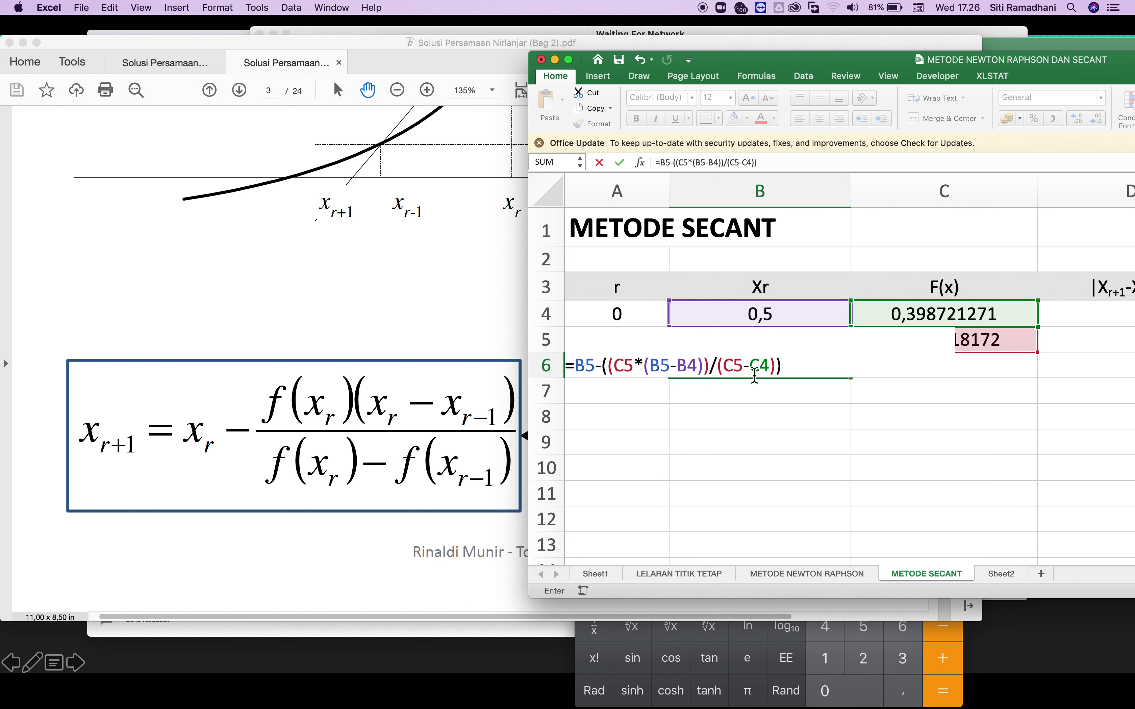
{"action": "key", "text": "Return"}
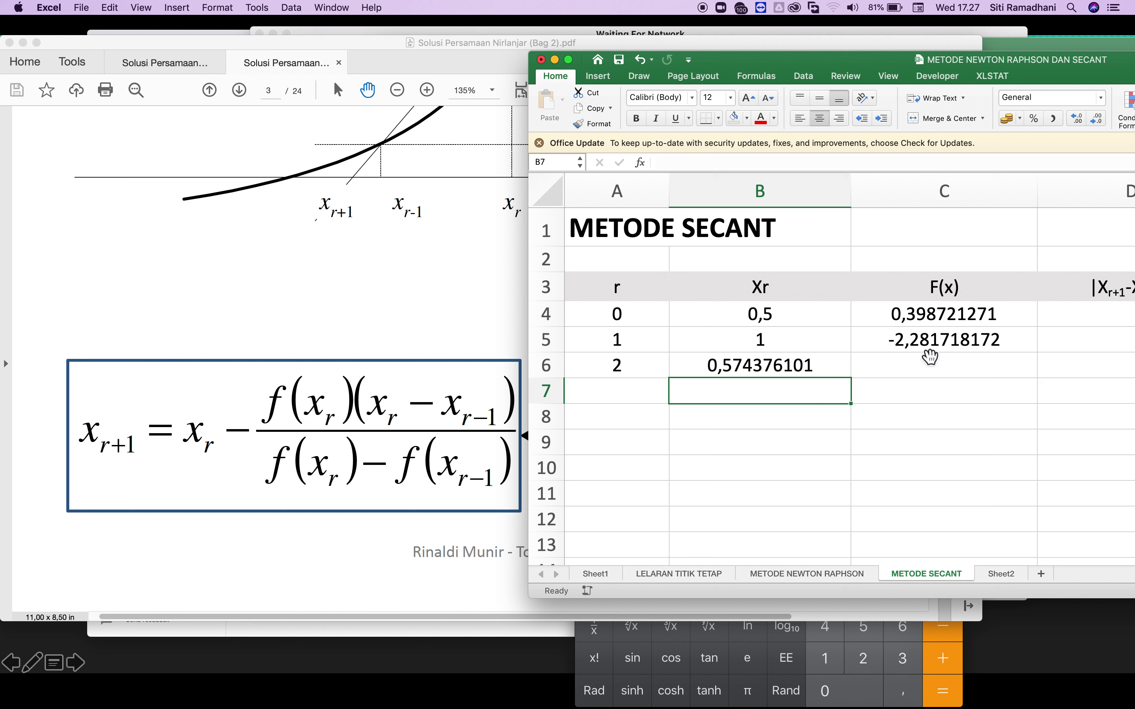
{"action": "left_click", "coordinate": [934, 340]}
Step: Copy F(x) into C6 and add =ABS(B6-B5)<tolerance in D6, which returns FALSE
{"action": "mouse_move", "coordinate": [1046, 354]}
{"action": "left_mouse_down"}
{"action": "mouse_move", "coordinate": [1042, 374]}
{"action": "mouse_move", "coordinate": [996, 344]}
{"action": "mouse_move", "coordinate": [1042, 359]}
{"action": "mouse_move", "coordinate": [1038, 375]}
{"action": "left_mouse_up"}
{"action": "left_click_drag", "start_coordinate": [989, 67], "coordinate": [820, 41]}
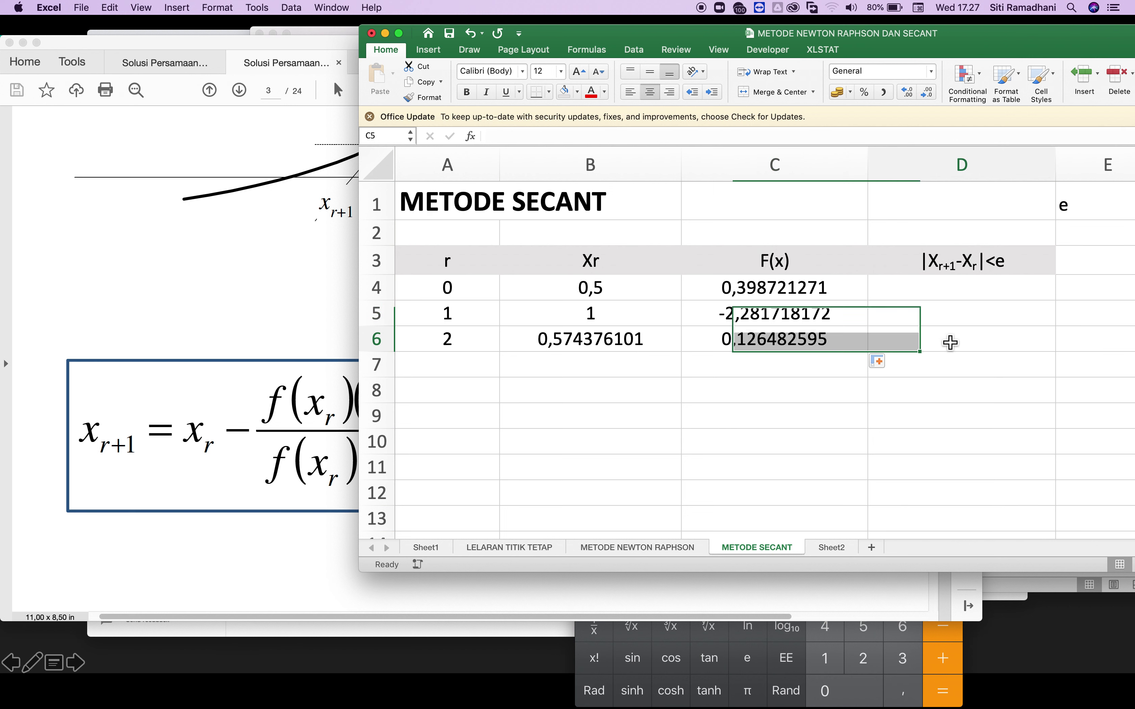
{"action": "left_click", "coordinate": [950, 343]}
{"action": "type", "text": "="}
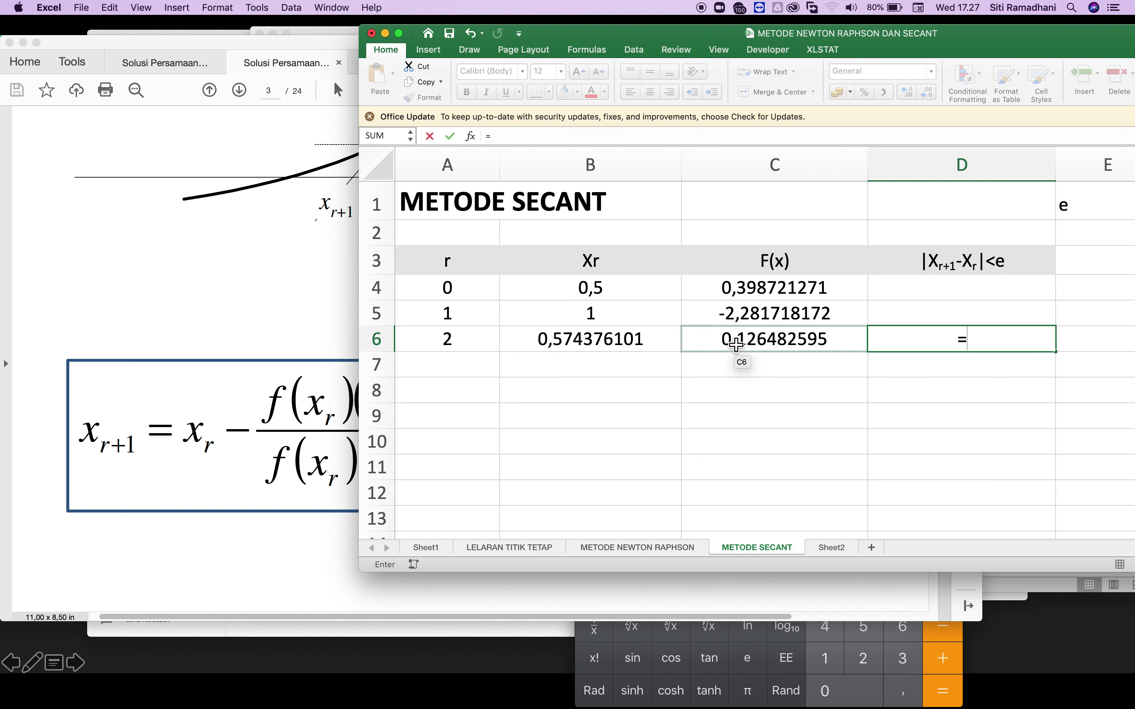
{"action": "type", "text": "ab"}
{"action": "key", "text": "Tab"}
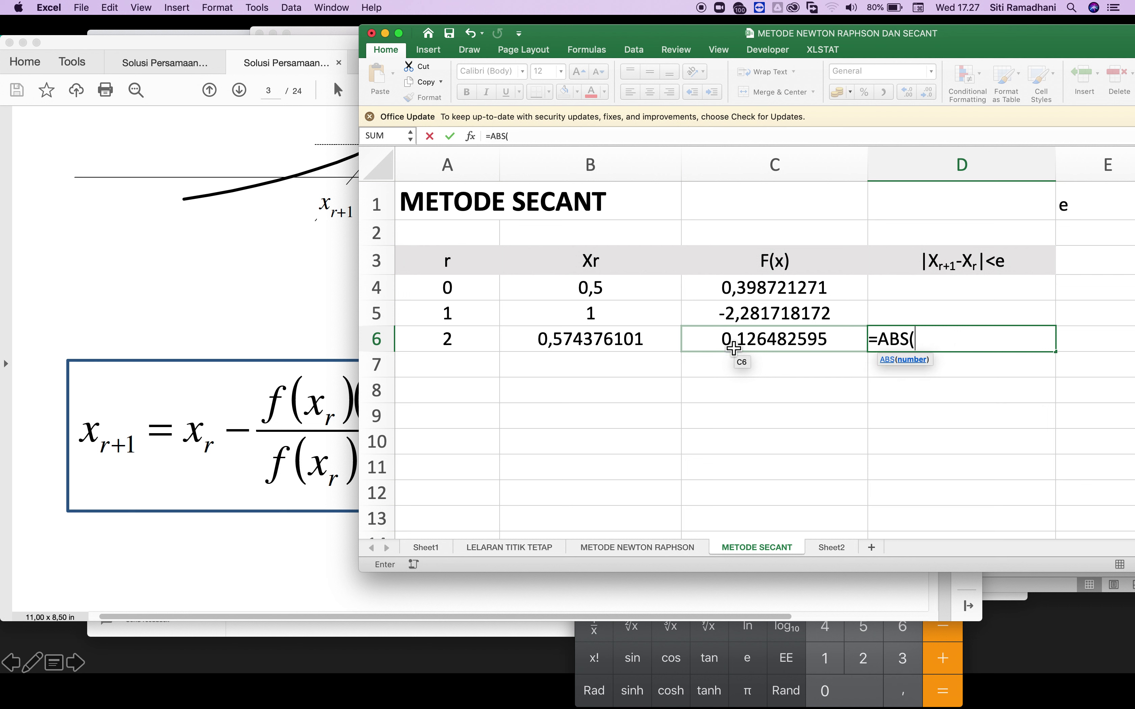
{"action": "left_click", "coordinate": [630, 347]}
{"action": "type", "text": "-"}
{"action": "left_click", "coordinate": [573, 323]}
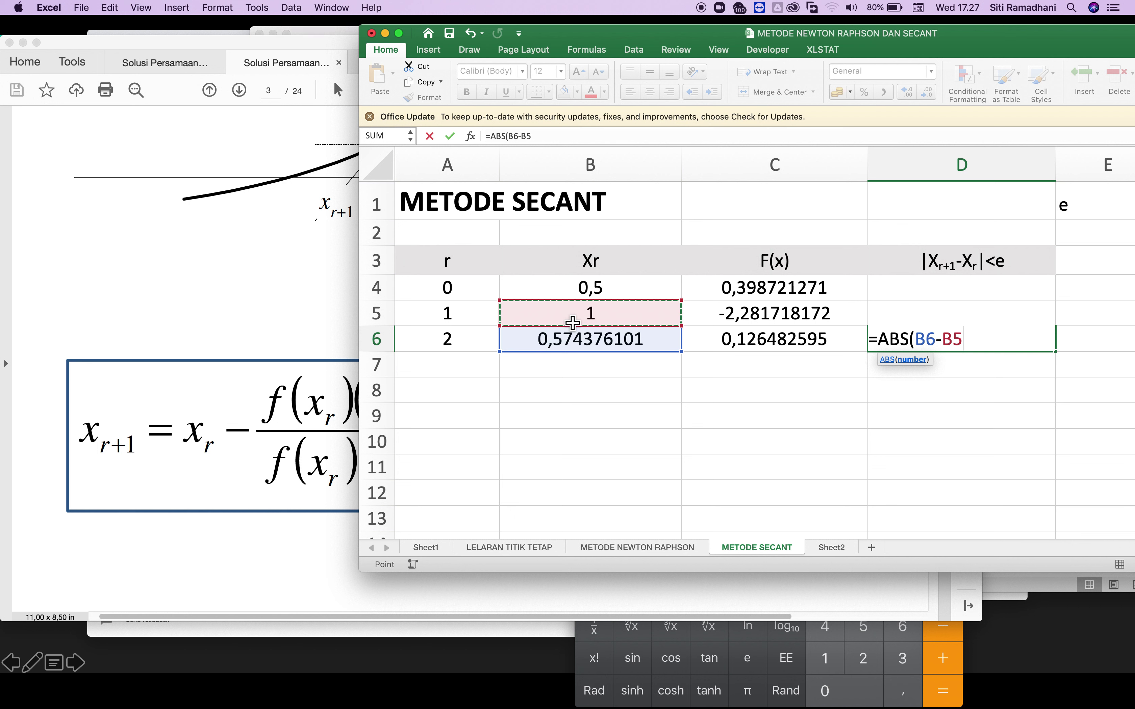
{"action": "type", "text": ")<"}
{"action": "type", "text": "0,"}
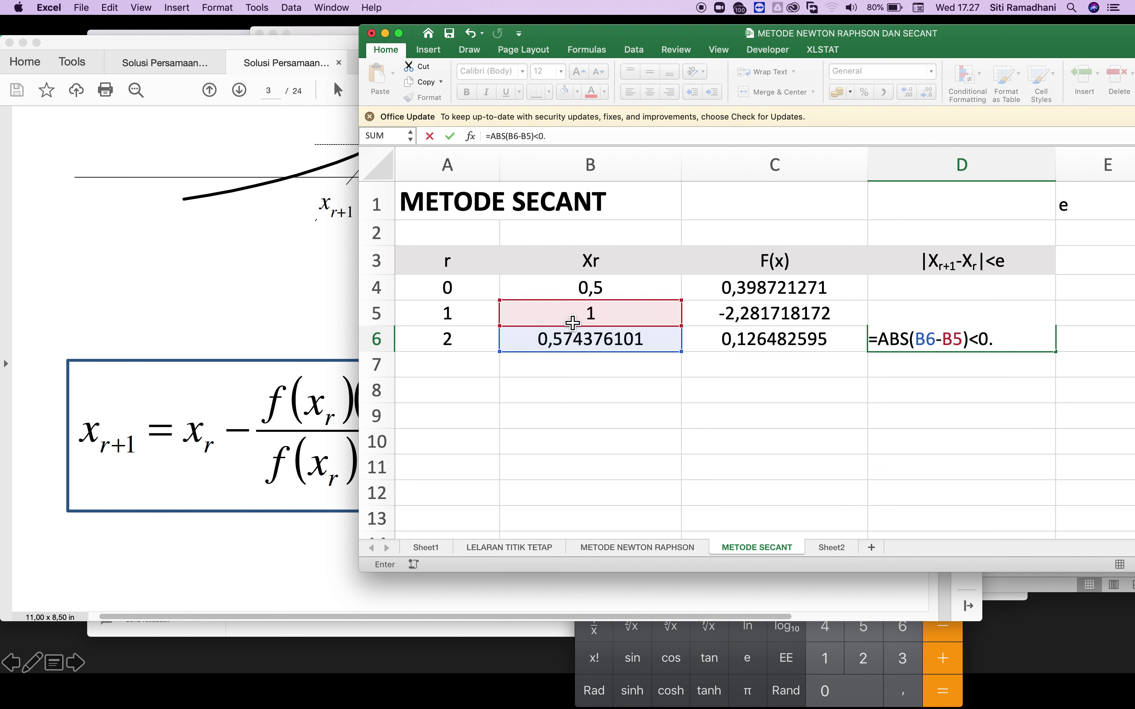
{"action": "type", "text": "00001"}
{"action": "key", "text": "Return"}
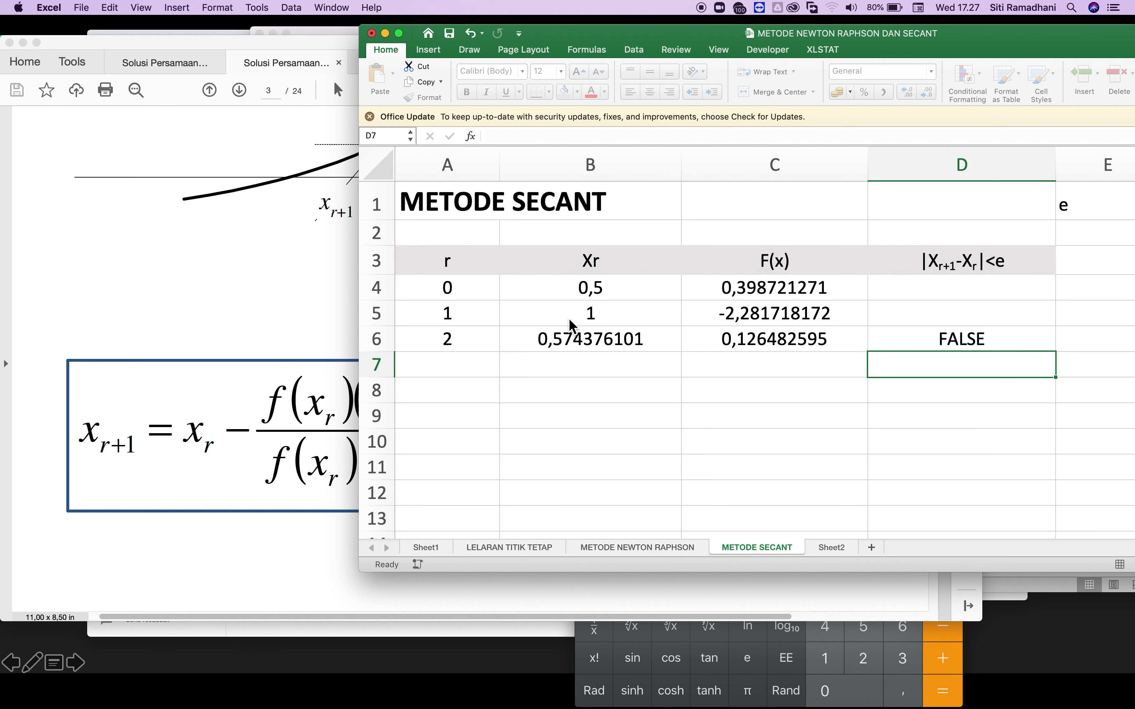
Step: Fill the iteration row down to r = 6 where D10 is TRUE, and shade root 0,605267121 in B10 yellow
{"action": "left_click_drag", "start_coordinate": [463, 346], "coordinate": [992, 356]}
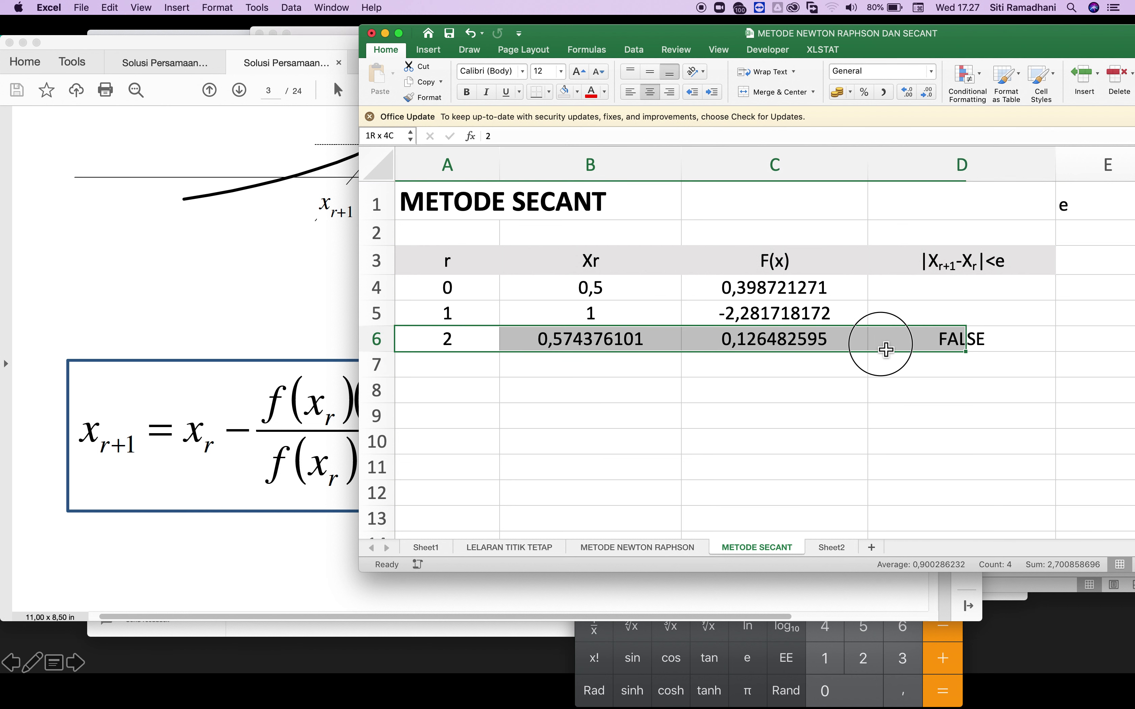
{"action": "left_click_drag", "start_coordinate": [1055, 351], "coordinate": [1058, 459]}
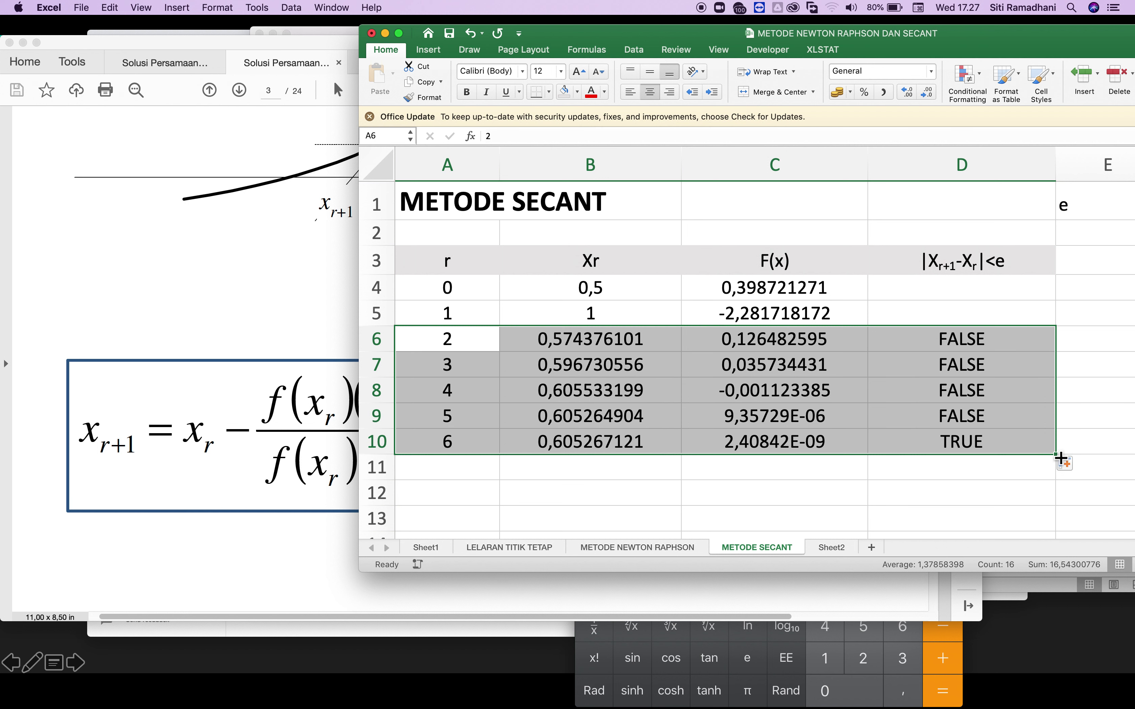
{"action": "left_click", "coordinate": [728, 445]}
{"action": "left_click", "coordinate": [609, 448]}
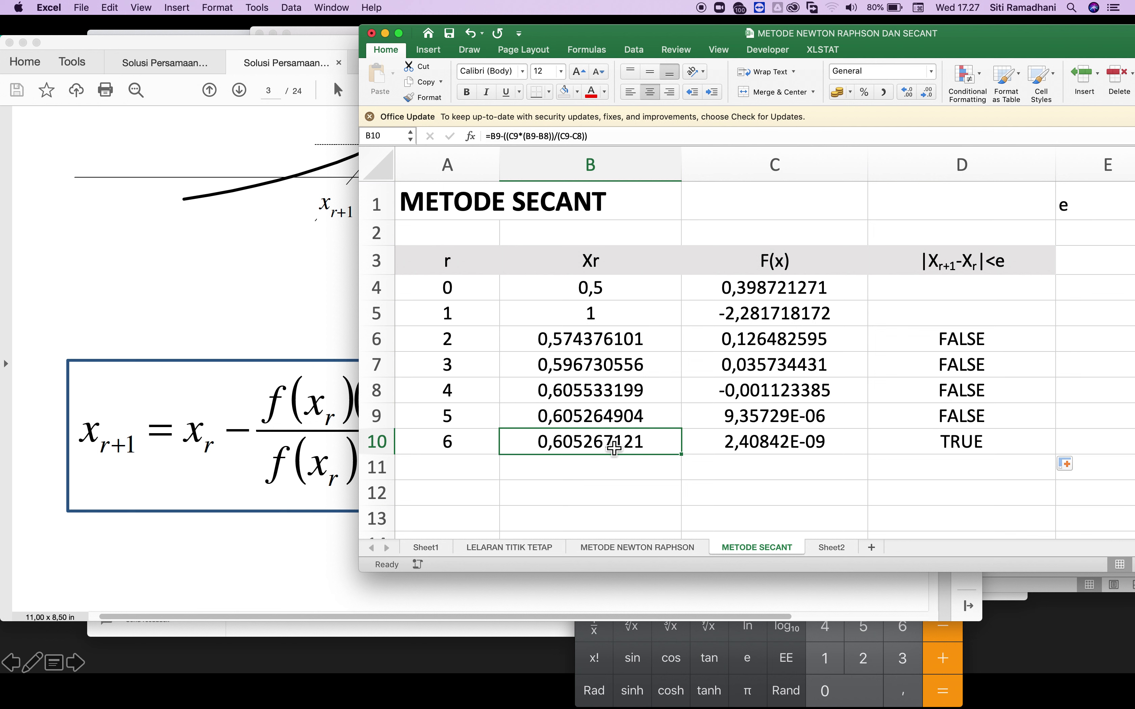
{"action": "left_click", "coordinate": [577, 91]}
{"action": "left_click", "coordinate": [604, 245]}
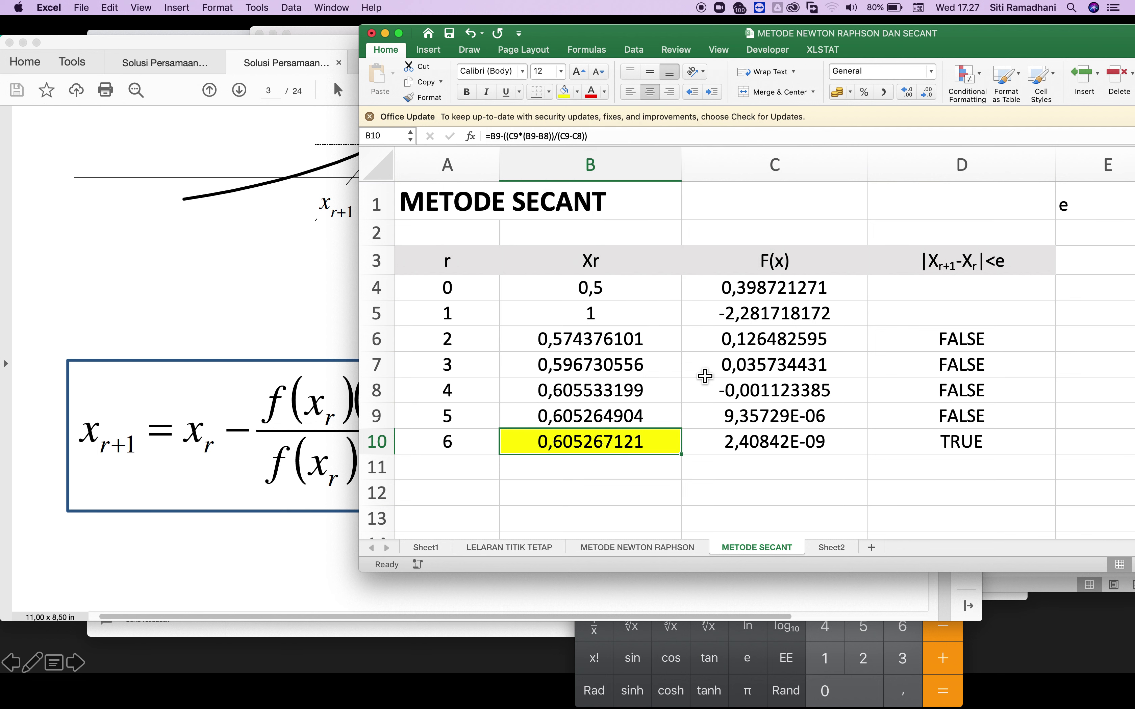
{"action": "left_click", "coordinate": [620, 474]}
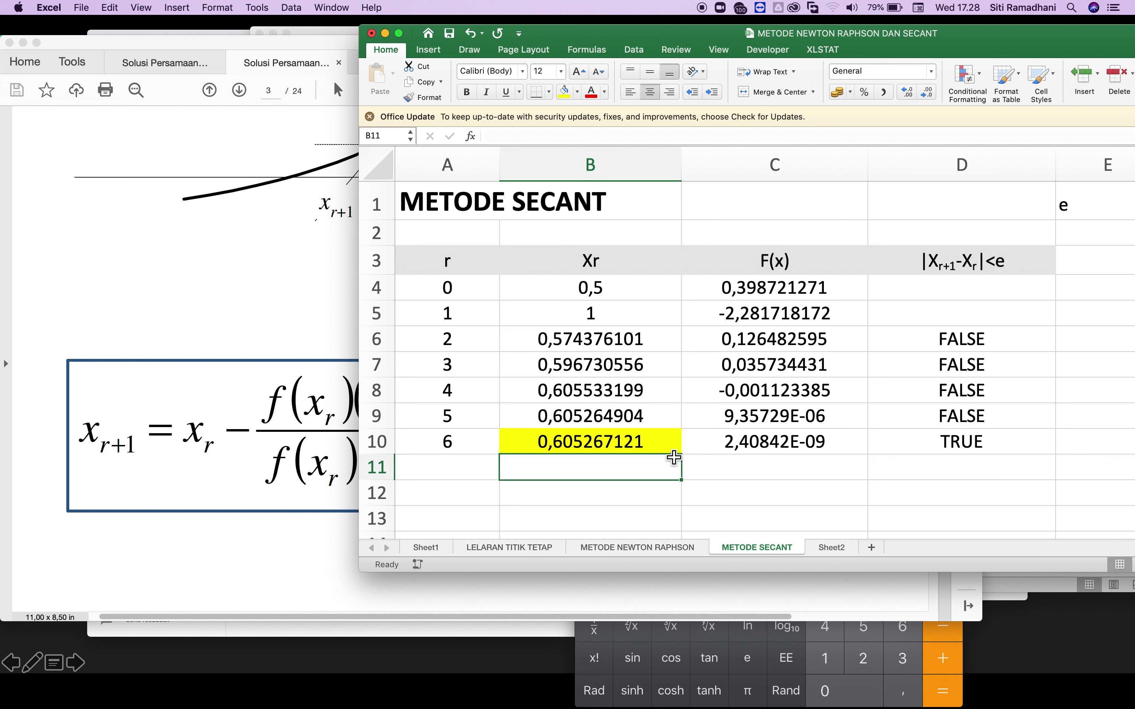
{"action": "left_click", "coordinate": [639, 552]}
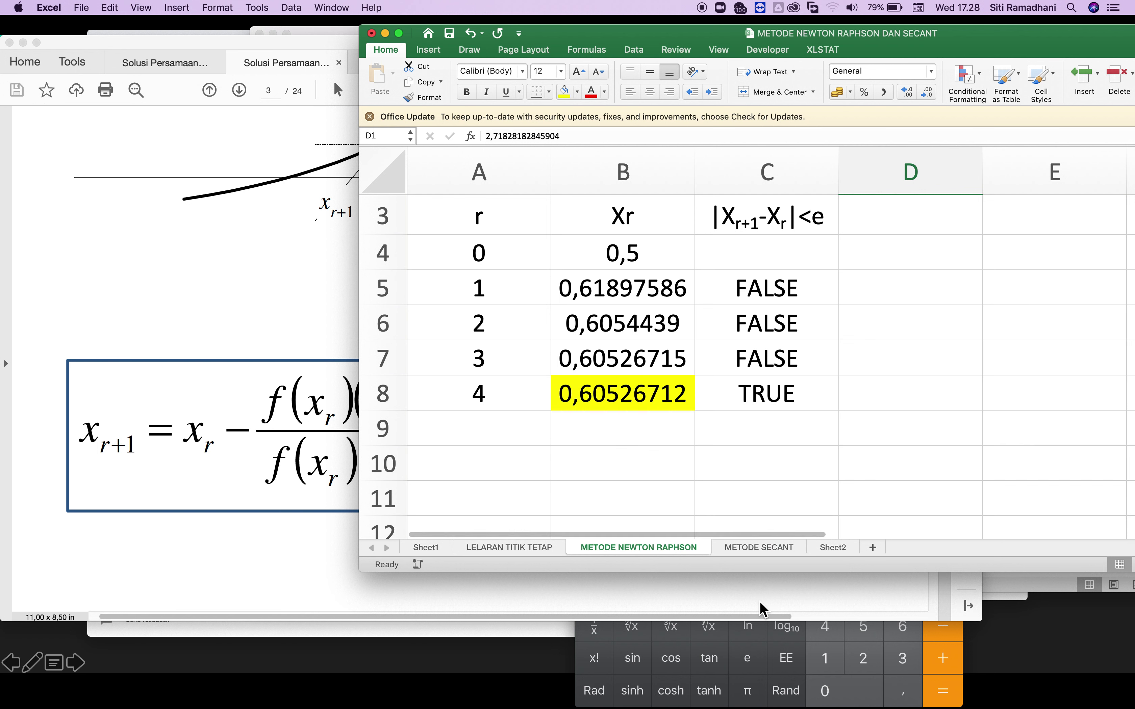
{"action": "left_click", "coordinate": [753, 555]}
{"action": "left_click", "coordinate": [538, 471]}
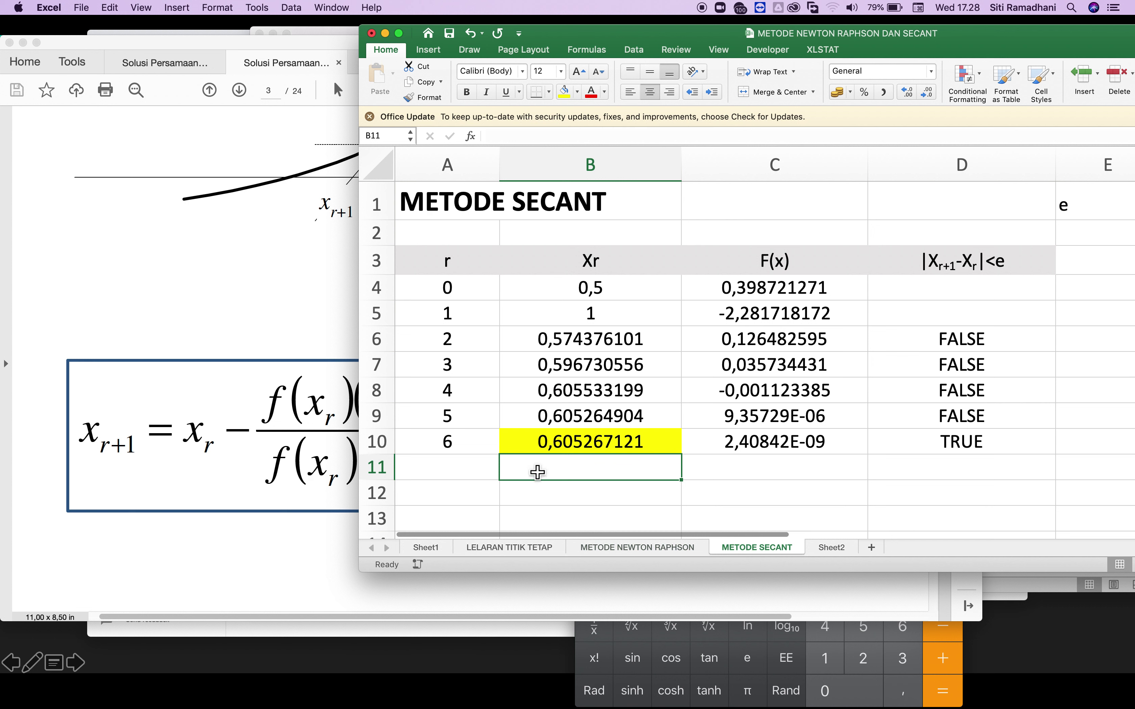